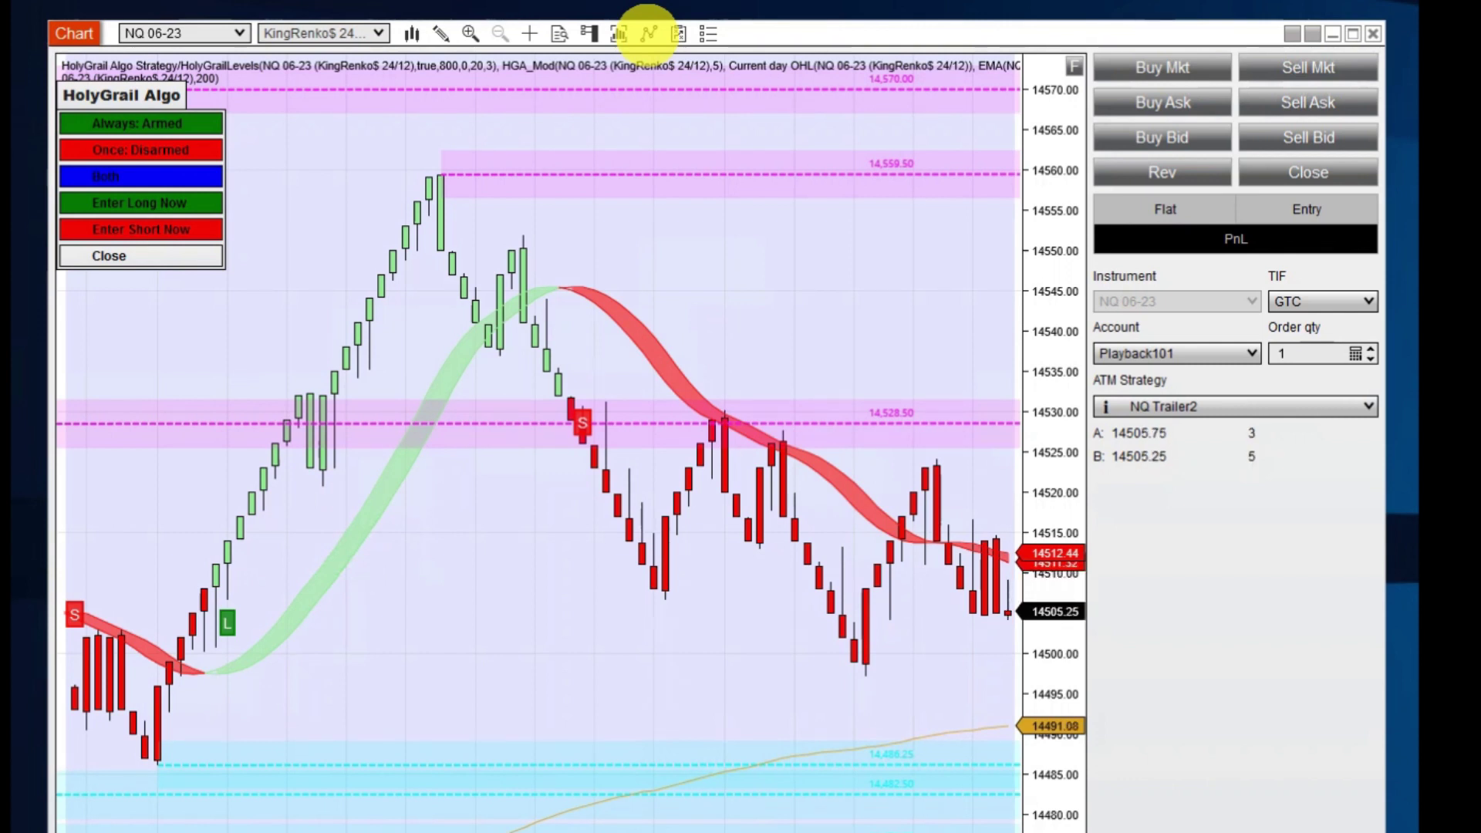
# - Show the HolyGrailLevels as plain dashed lines, then restore the shaded zones
pyautogui.click(648, 33)
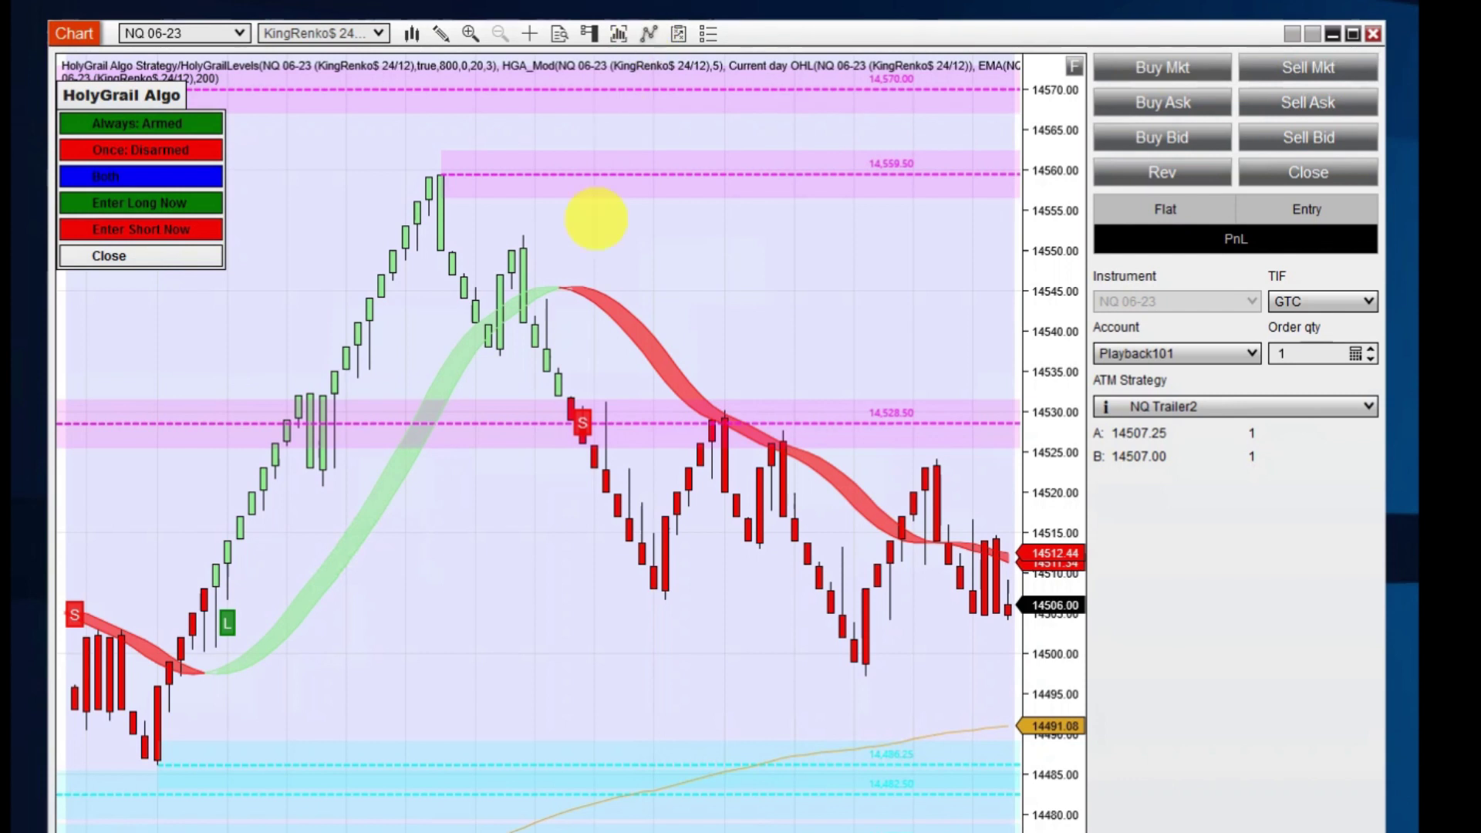
pyautogui.moveTo(710, 338); pyautogui.dragTo(405, 369)
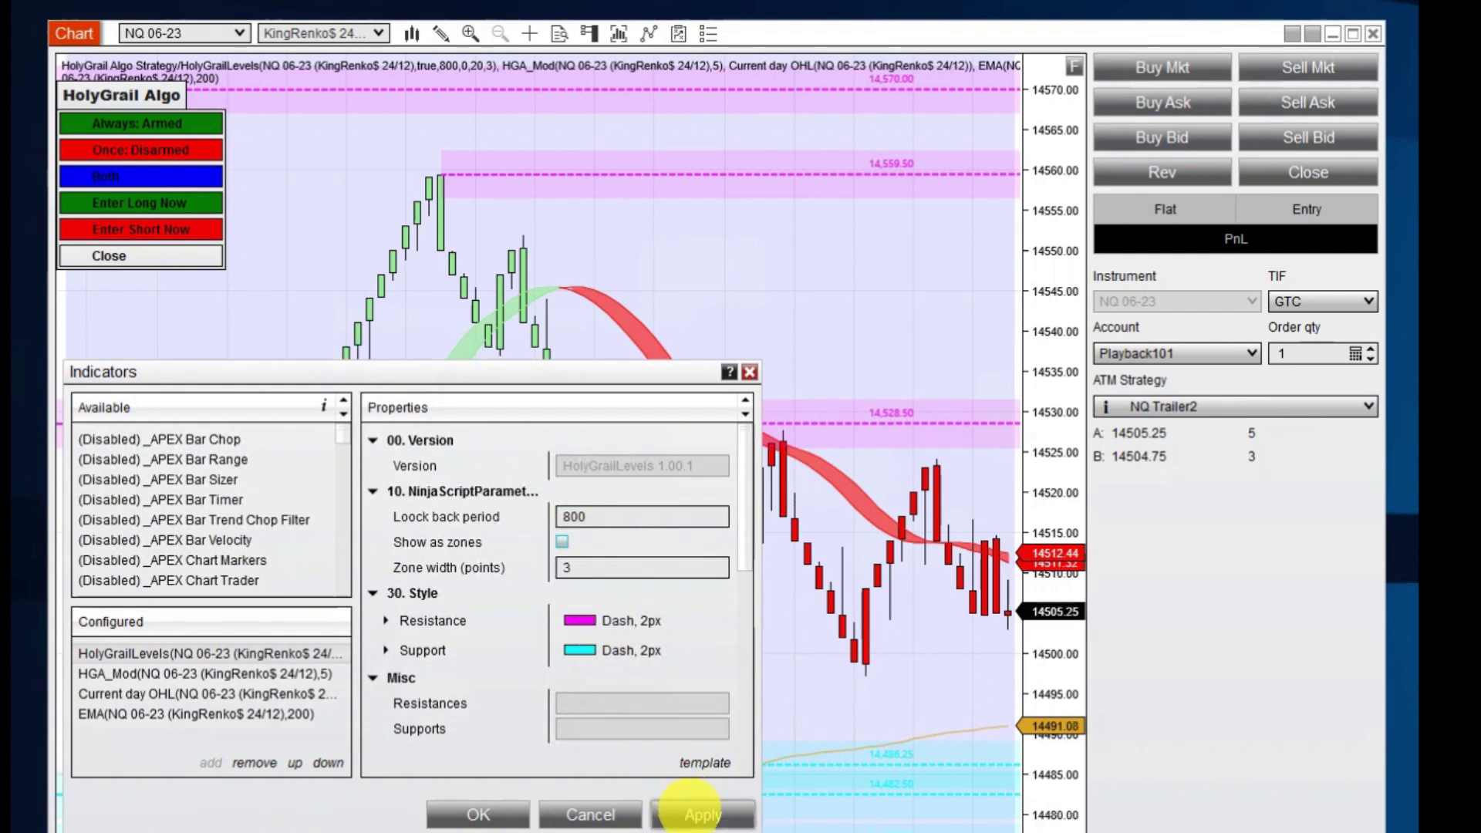
pyautogui.click(689, 812)
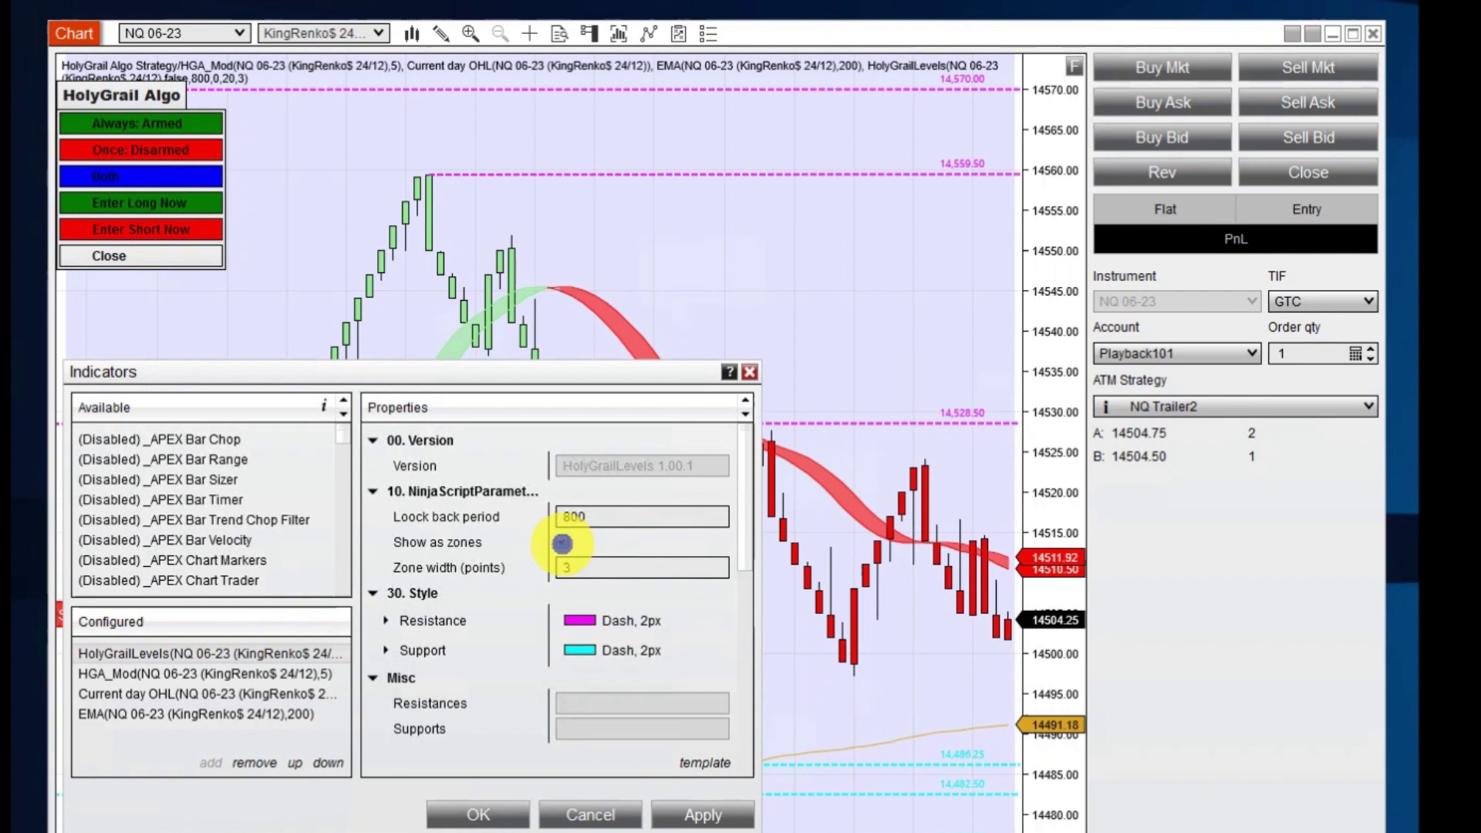
pyautogui.click(696, 811)
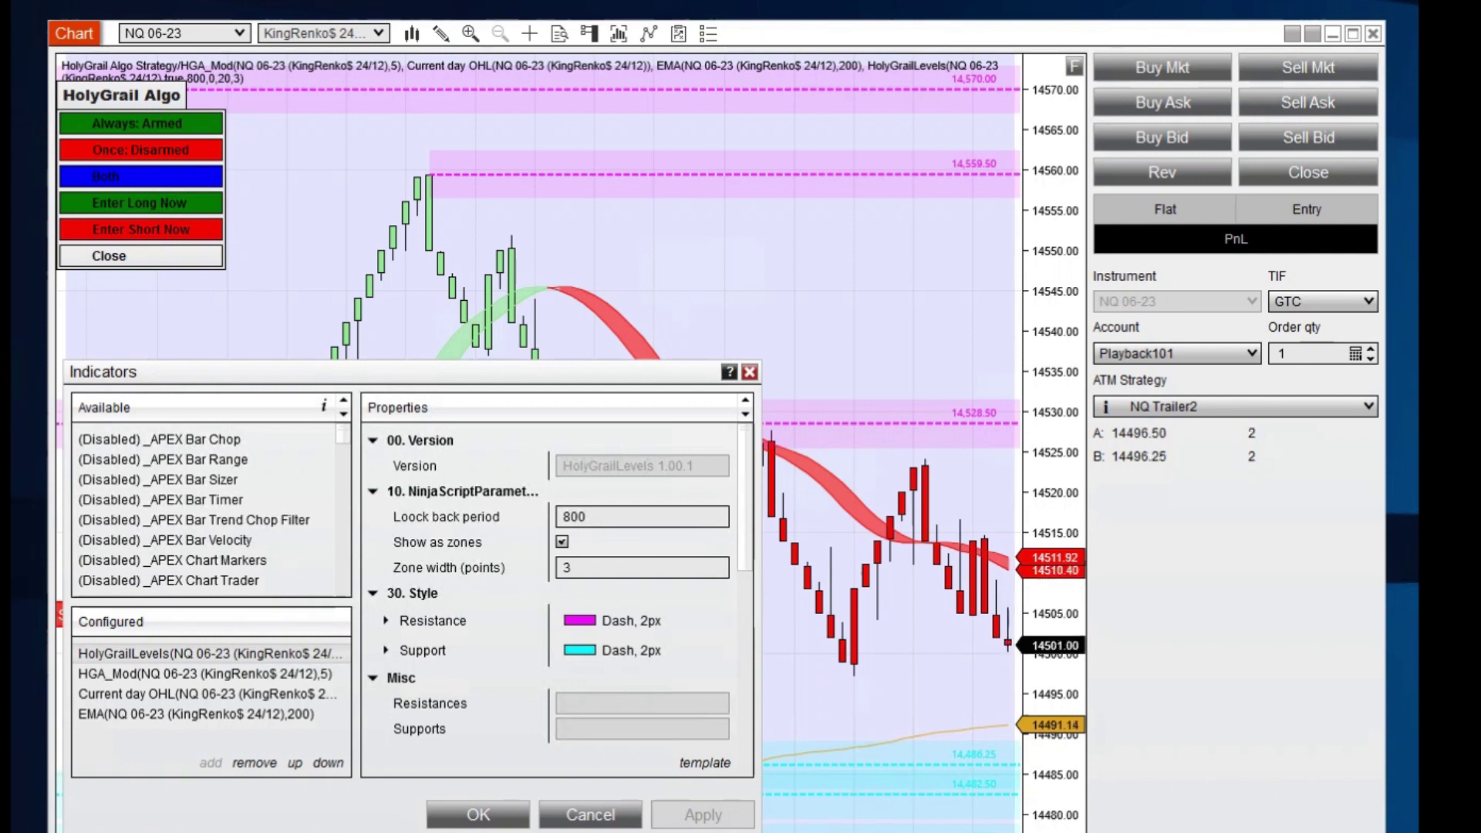
# - Expand the Resistance settings and review its colour choices, keeping Magenta
pyautogui.click(562, 542)
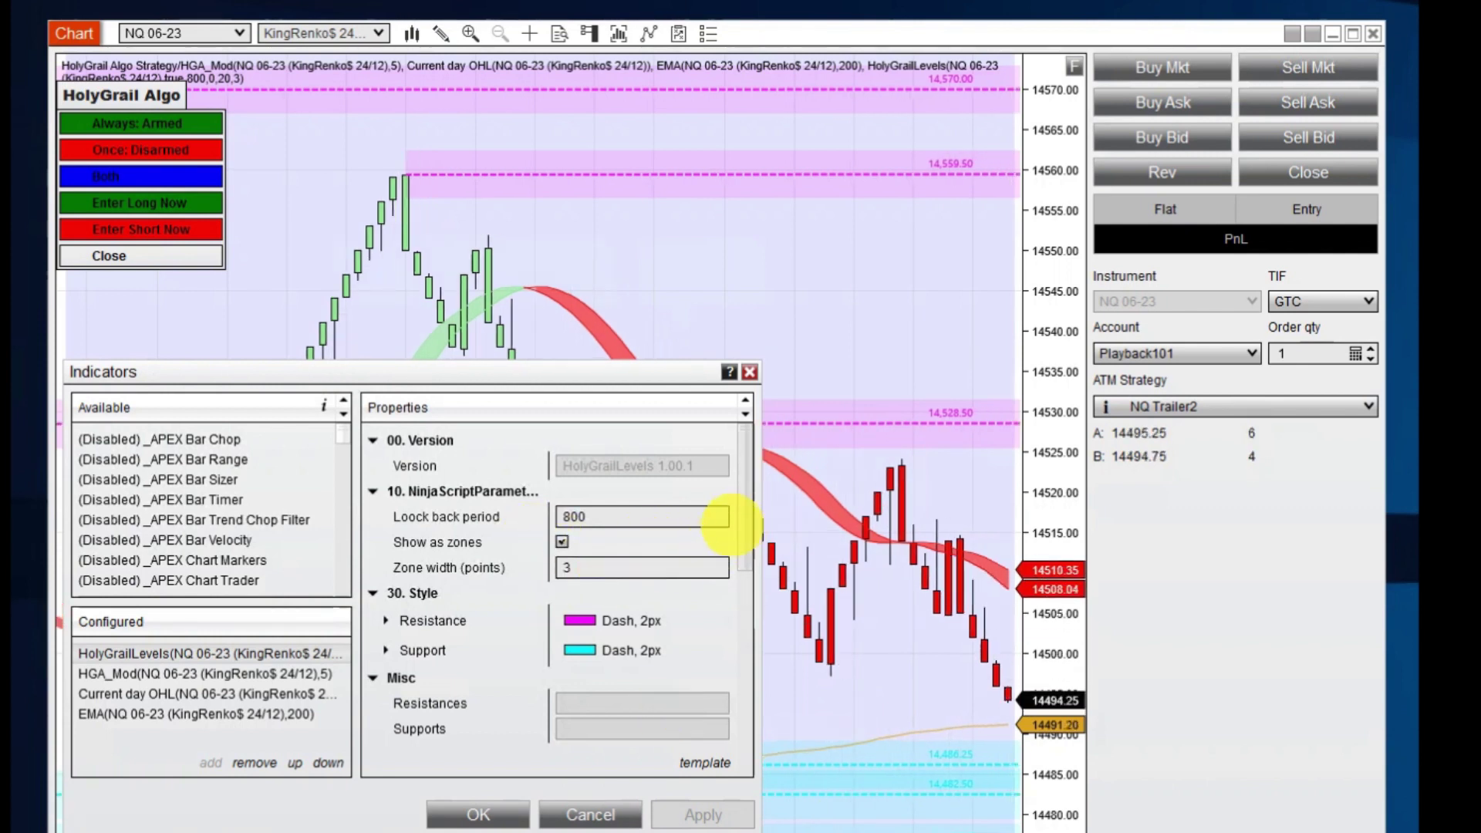
pyautogui.click(385, 621)
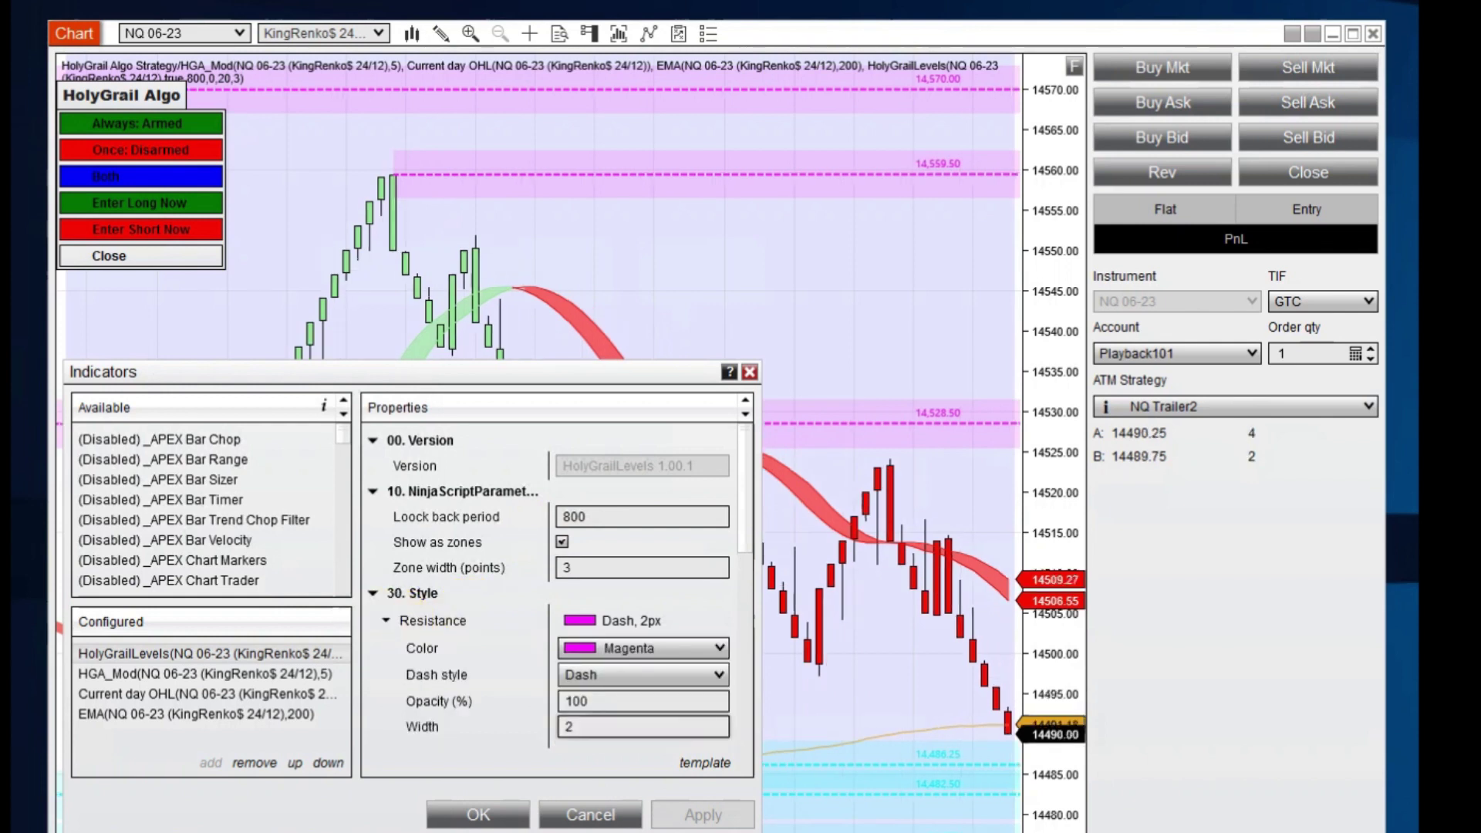
pyautogui.click(679, 648)
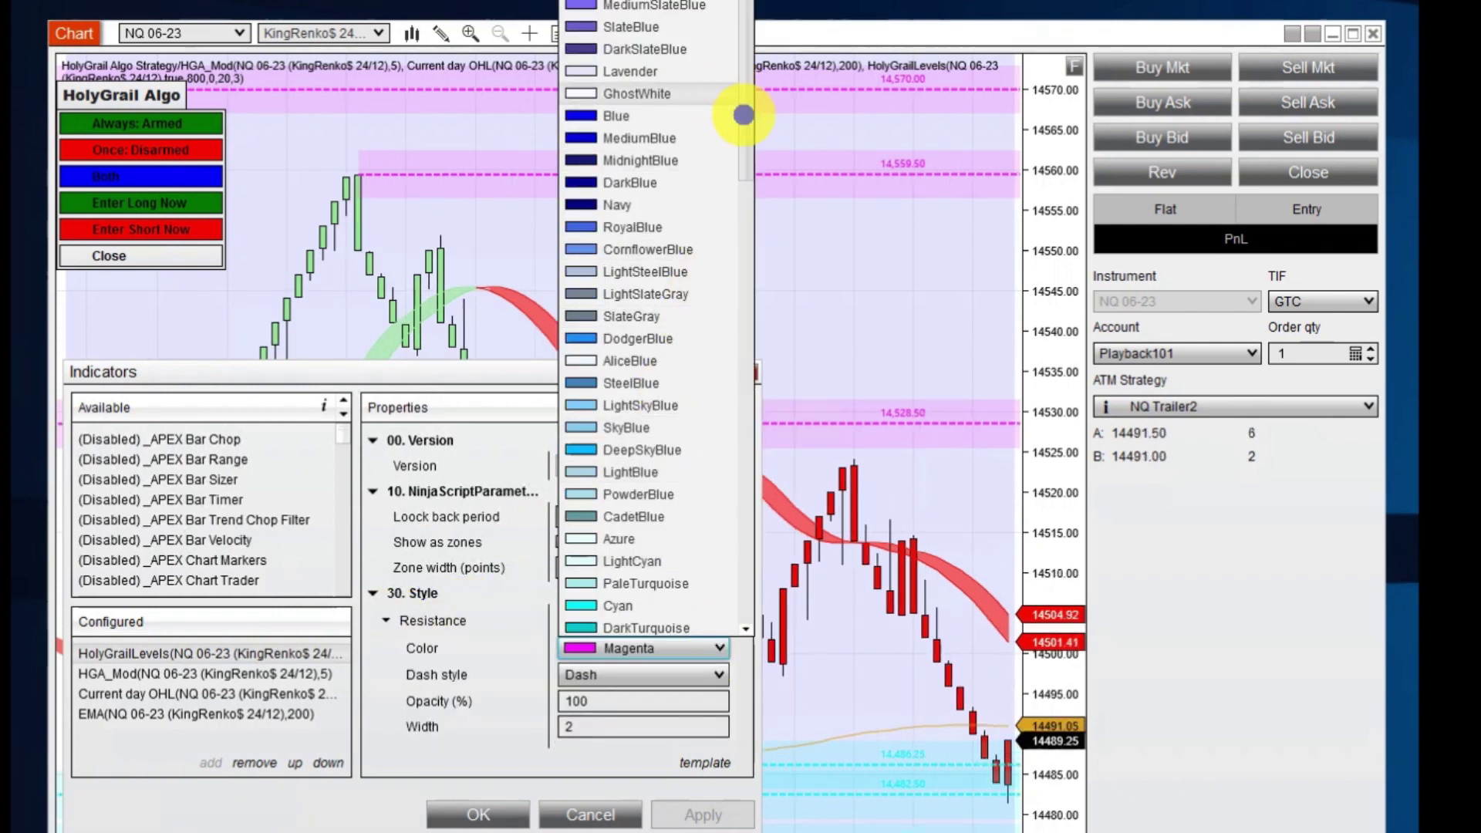
pyautogui.moveTo(743, 114); pyautogui.dragTo(725, 301)
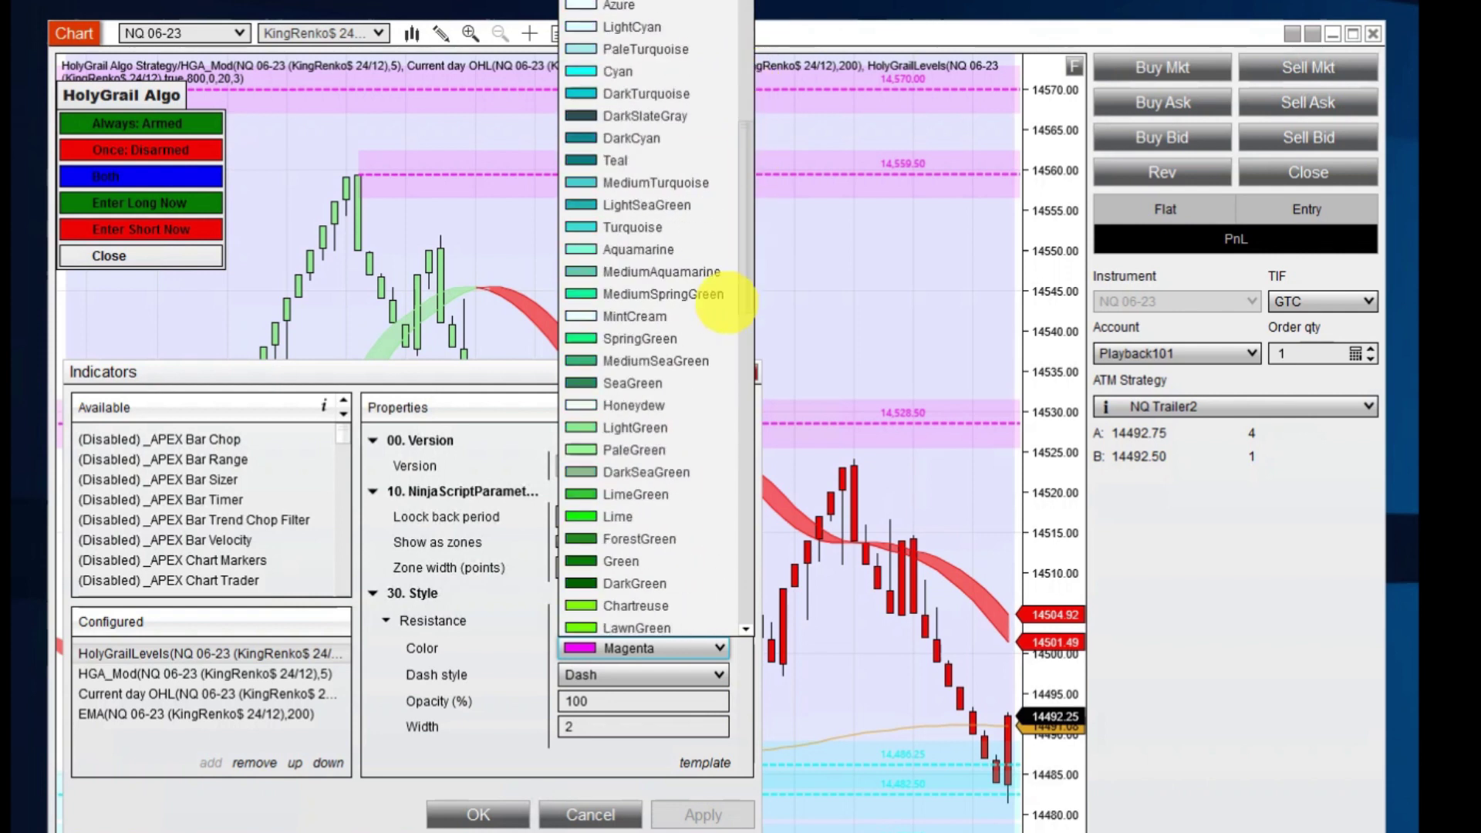
pyautogui.scroll(-10, 711, 396)
pyautogui.click(472, 650)
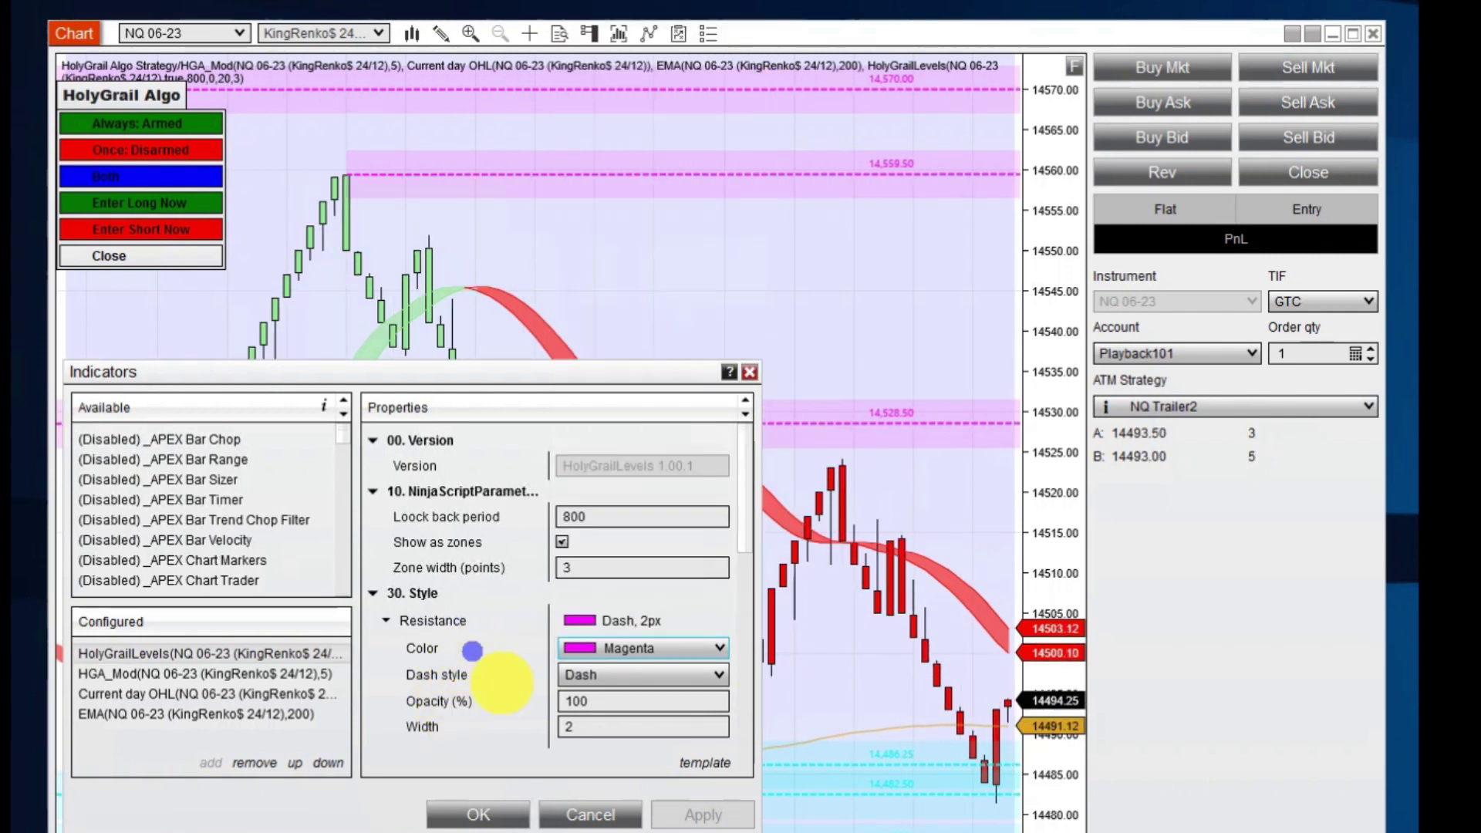
# - Review the resistance dash style choices without changing them, then close the indicator settings
pyautogui.click(716, 673)
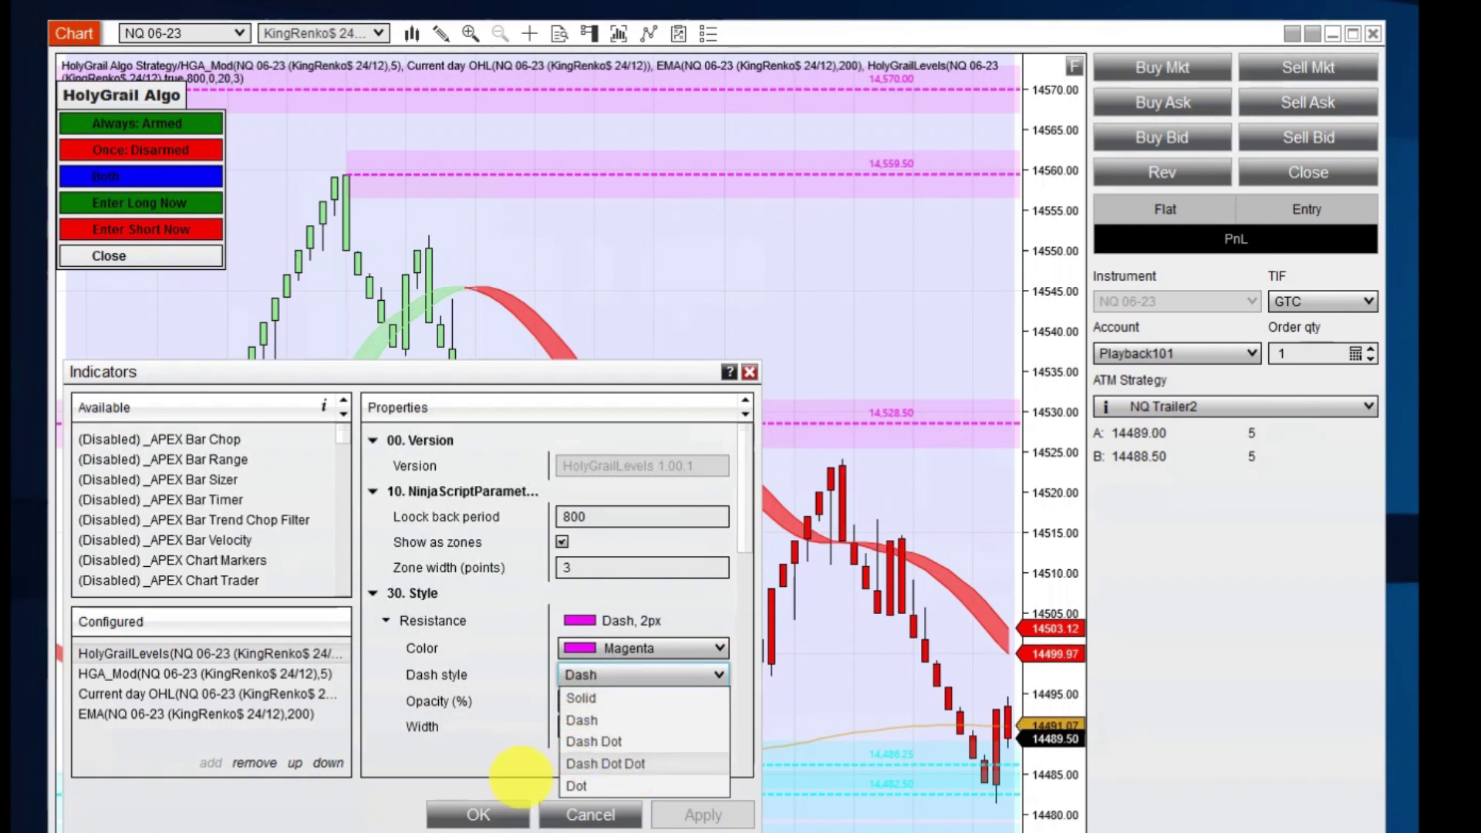
pyautogui.click(602, 814)
pyautogui.click(597, 814)
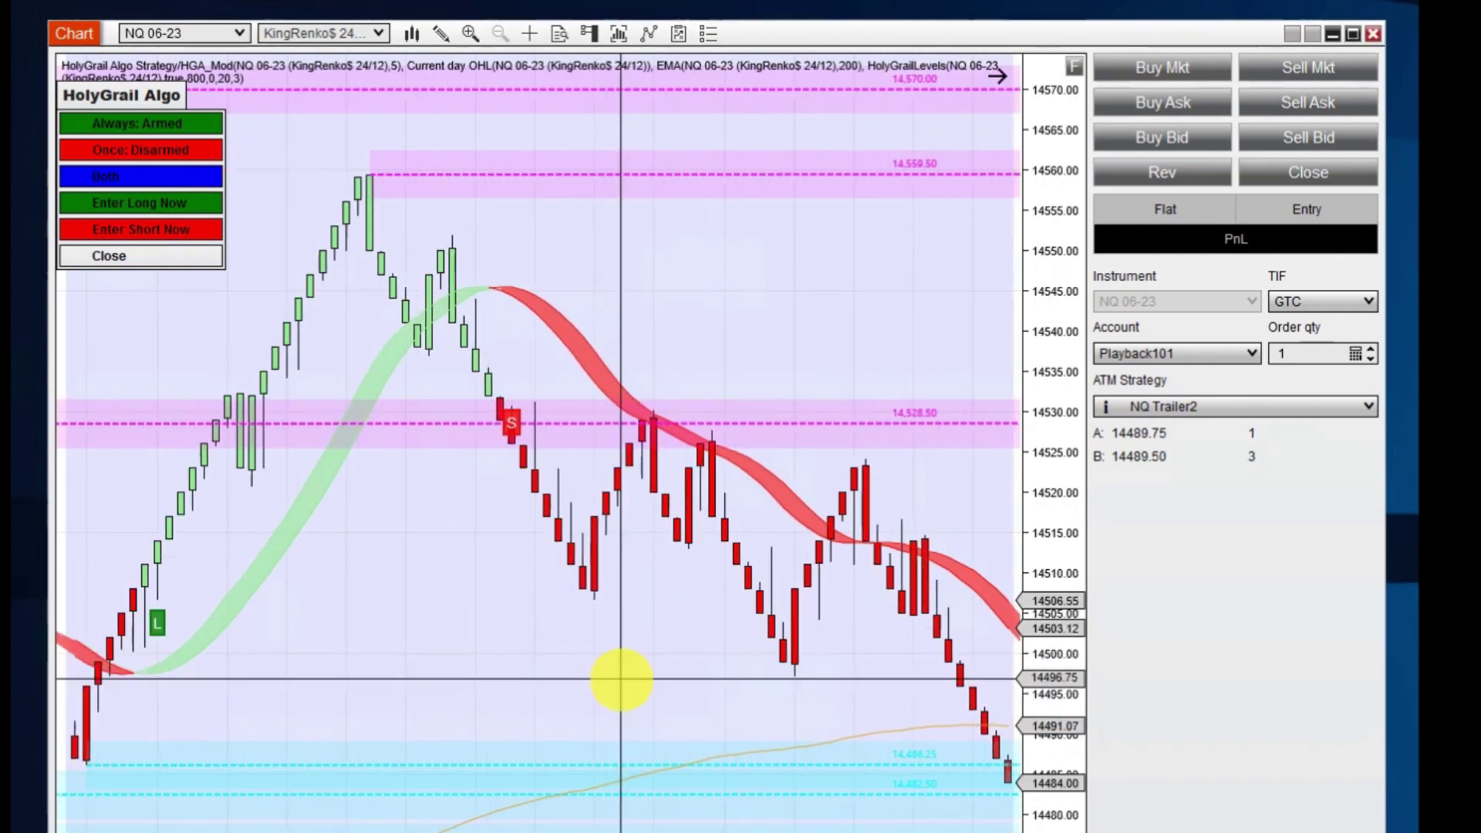
# - Pan and compress the NQ chart to show the newest bars between all resistance and support zones
pyautogui.moveTo(568, 678); pyautogui.dragTo(715, 678)
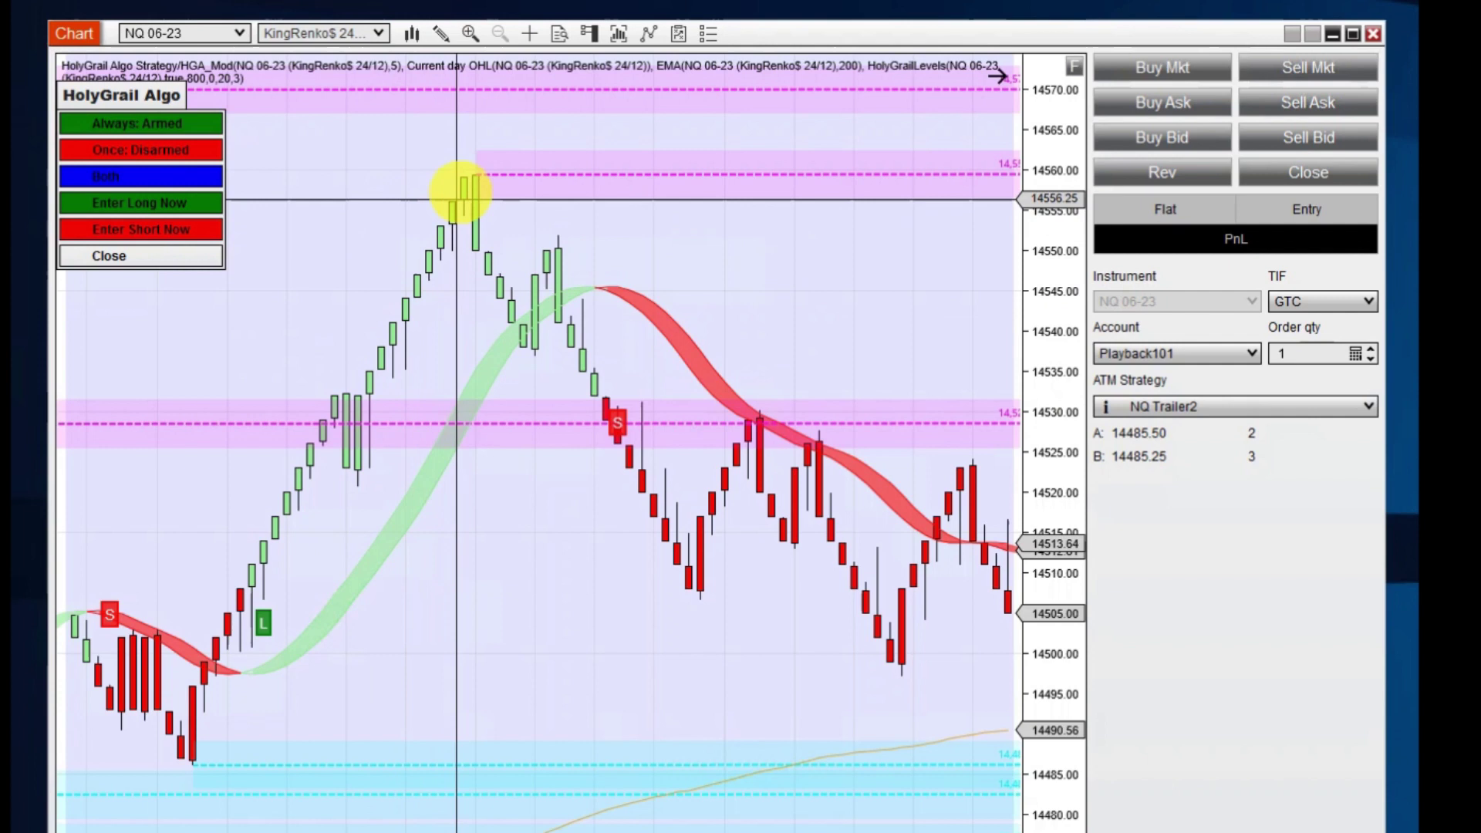
pyautogui.moveTo(760, 729); pyautogui.dragTo(500, 725)
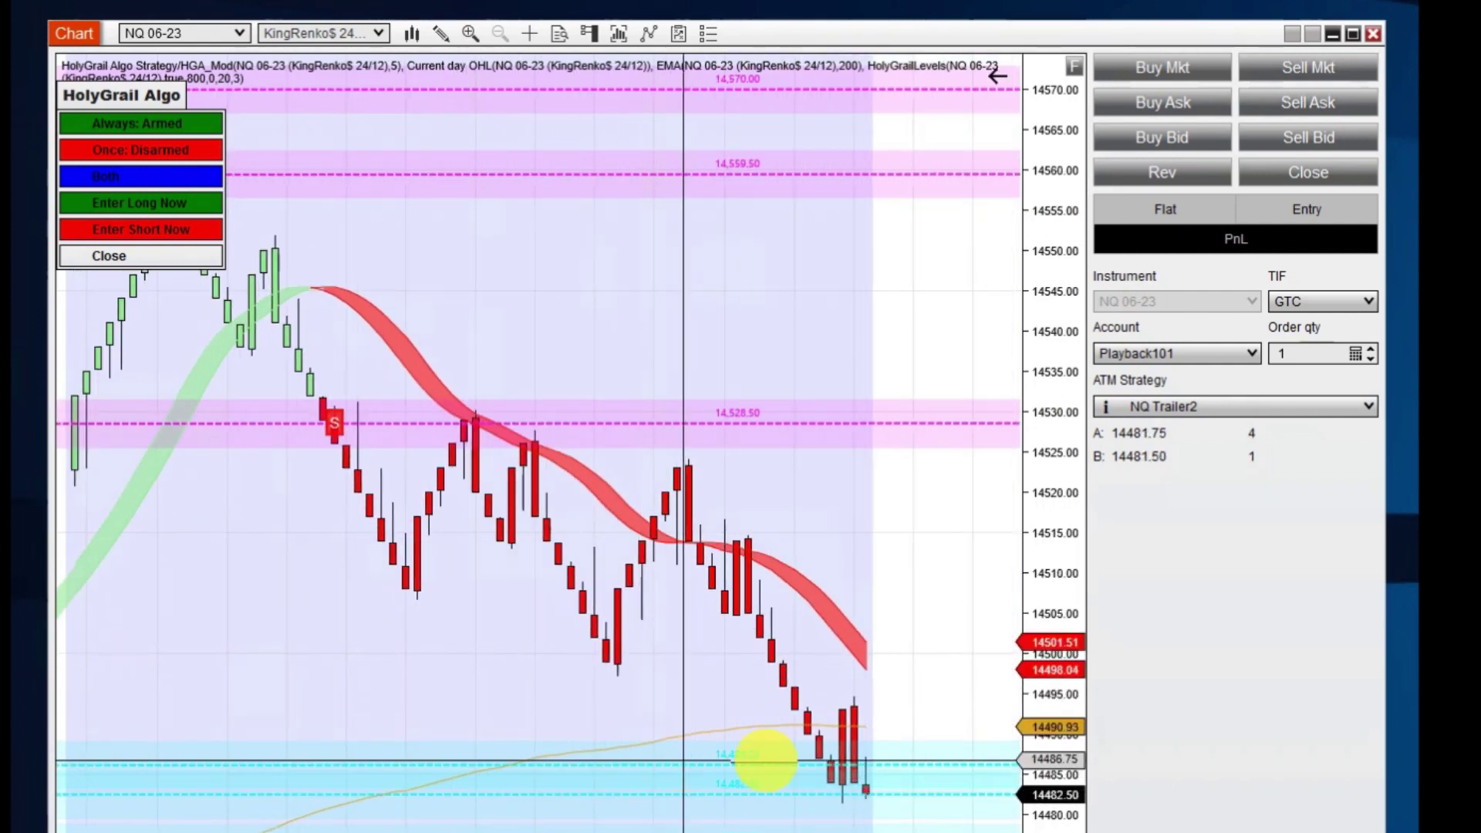
pyautogui.moveTo(1060, 461); pyautogui.dragTo(1079, 780)
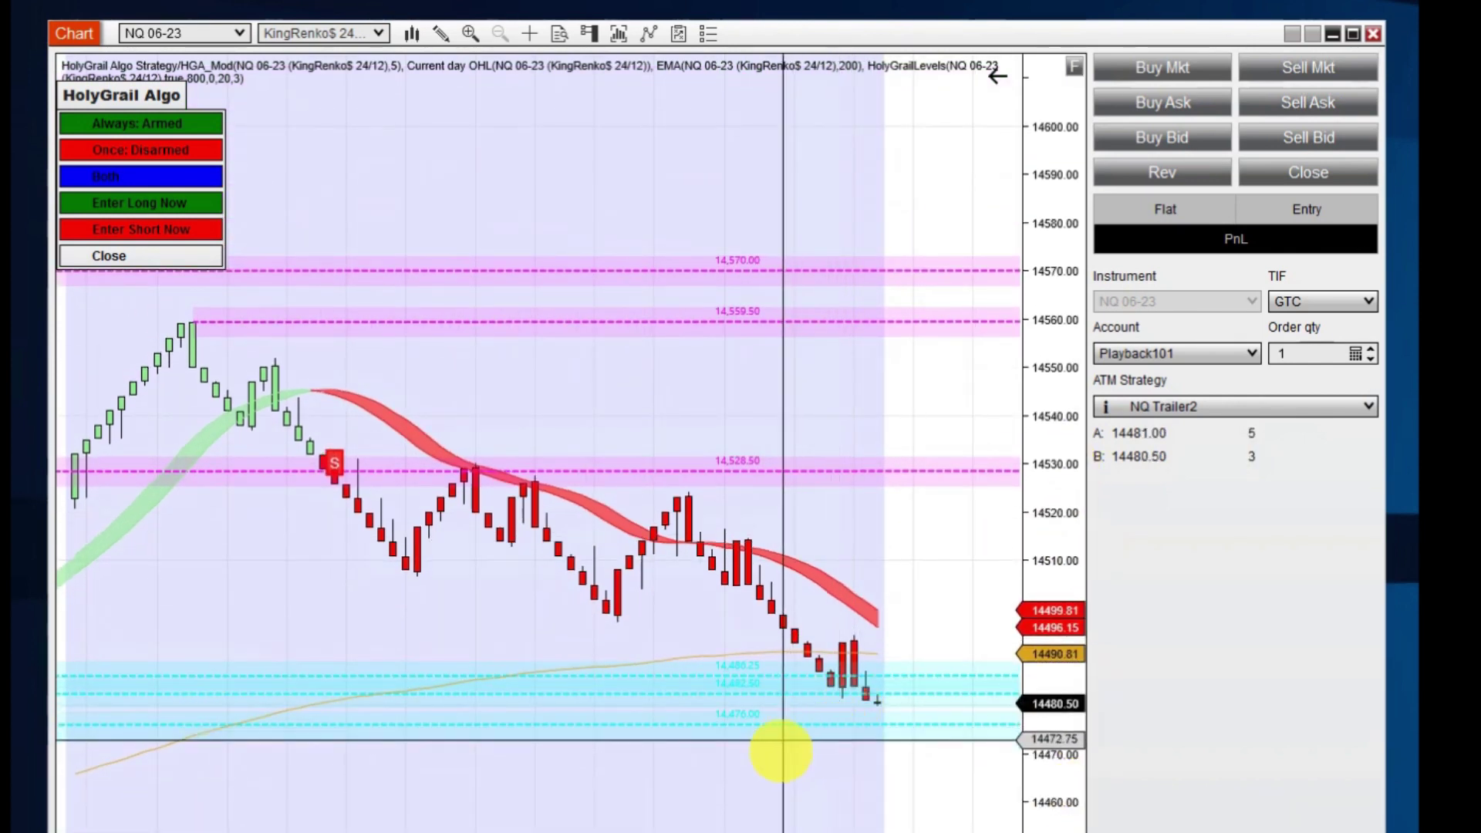
pyautogui.moveTo(753, 810); pyautogui.dragTo(787, 787)
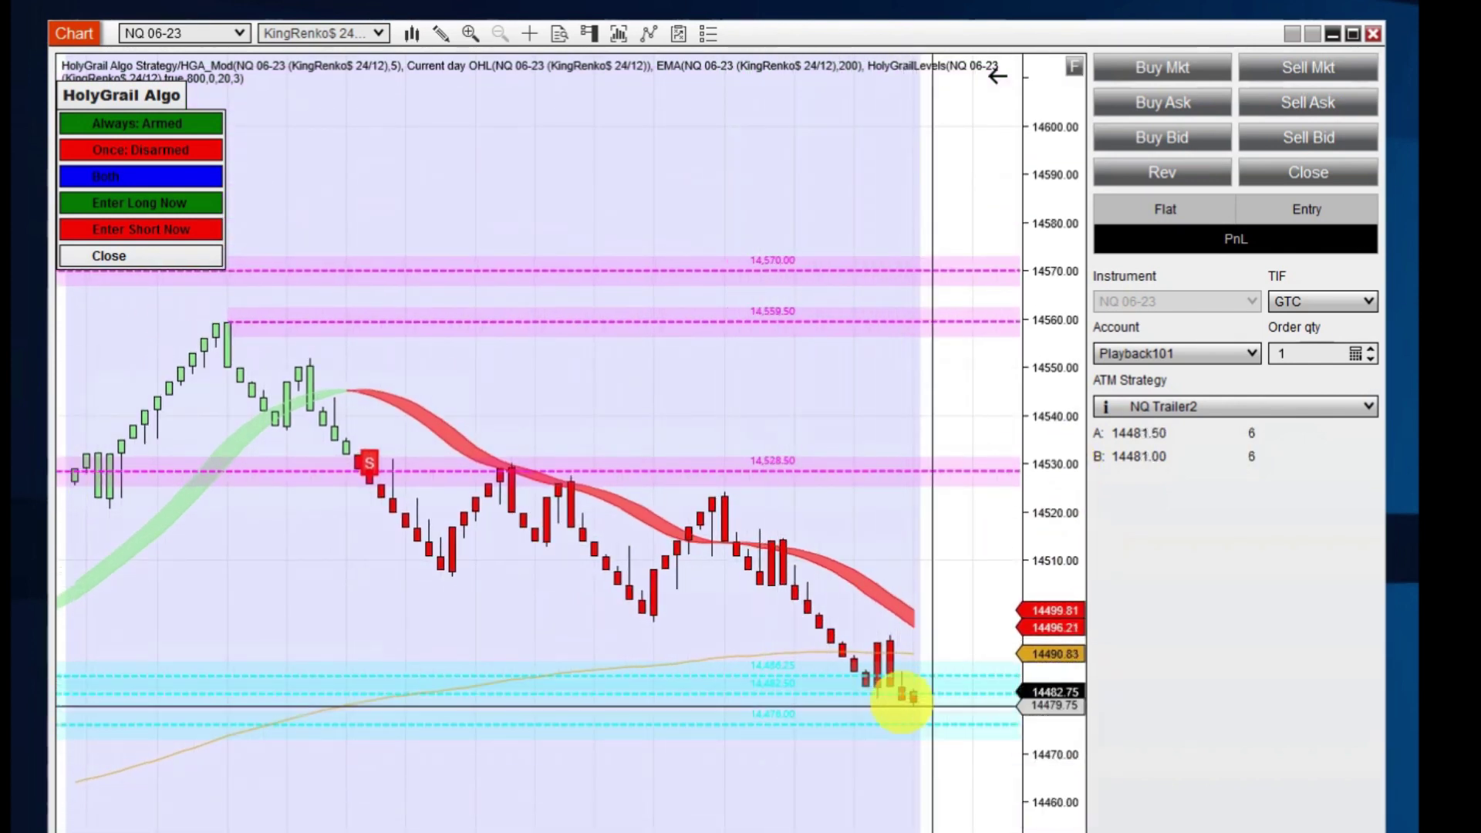
# - Place a one-contract NQ sell limit at 14544.75, then drag it to market to fill near 14470.50
pyautogui.rightClick(771, 391)
pyautogui.click(849, 596)
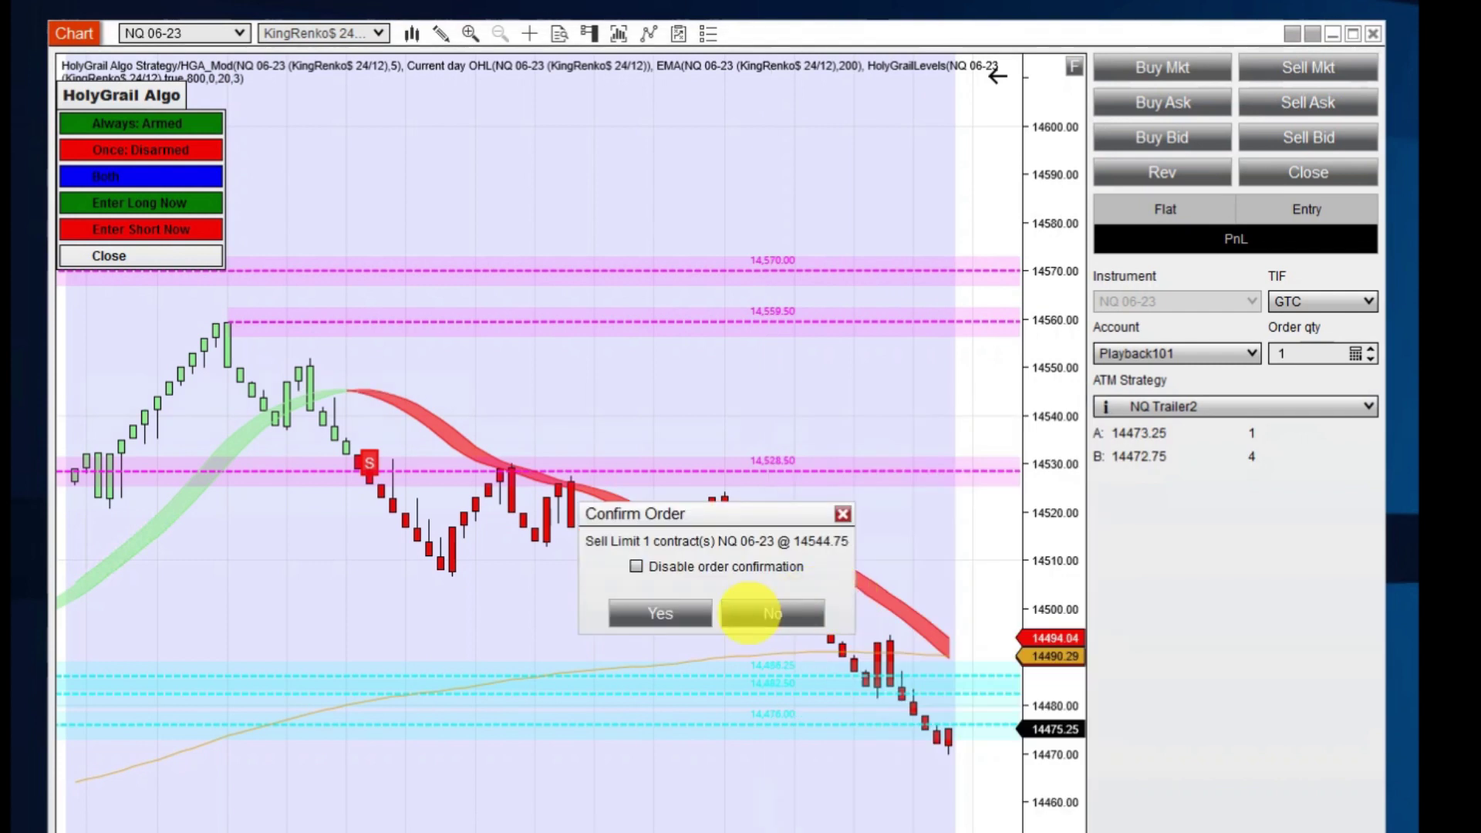
pyautogui.click(671, 611)
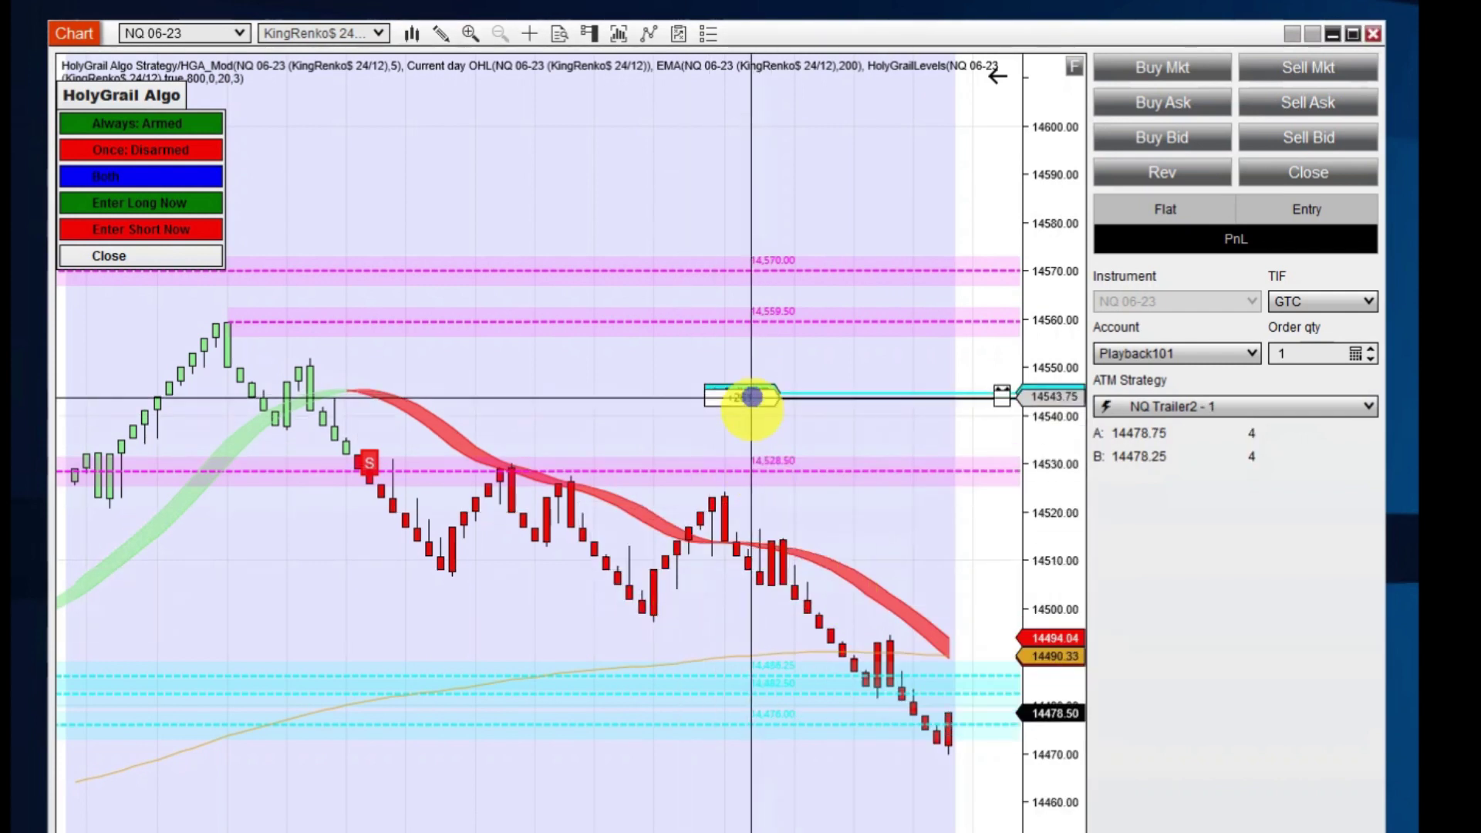
pyautogui.moveTo(751, 394); pyautogui.dragTo(784, 391)
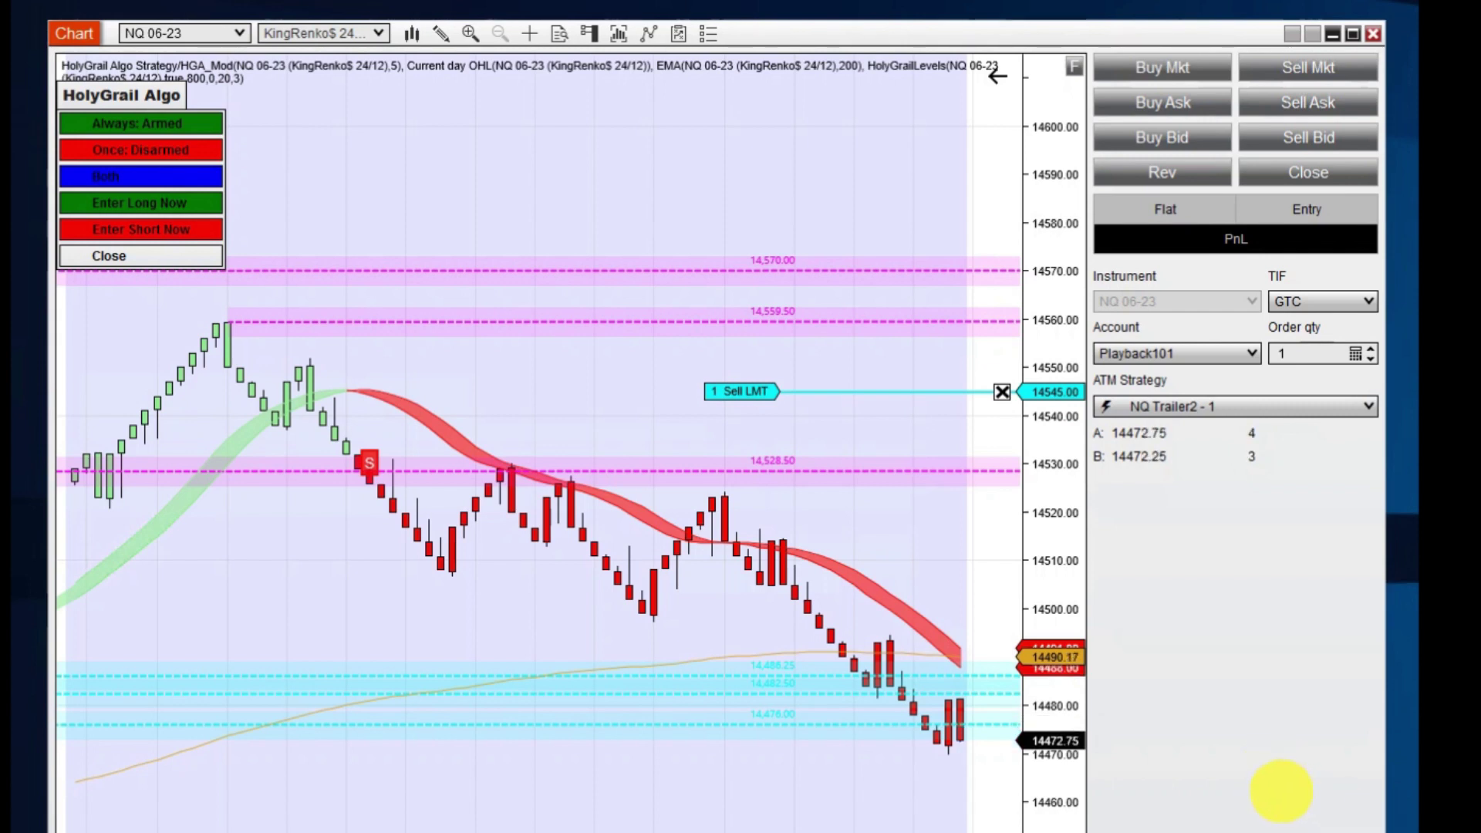
pyautogui.moveTo(755, 390); pyautogui.dragTo(766, 551)
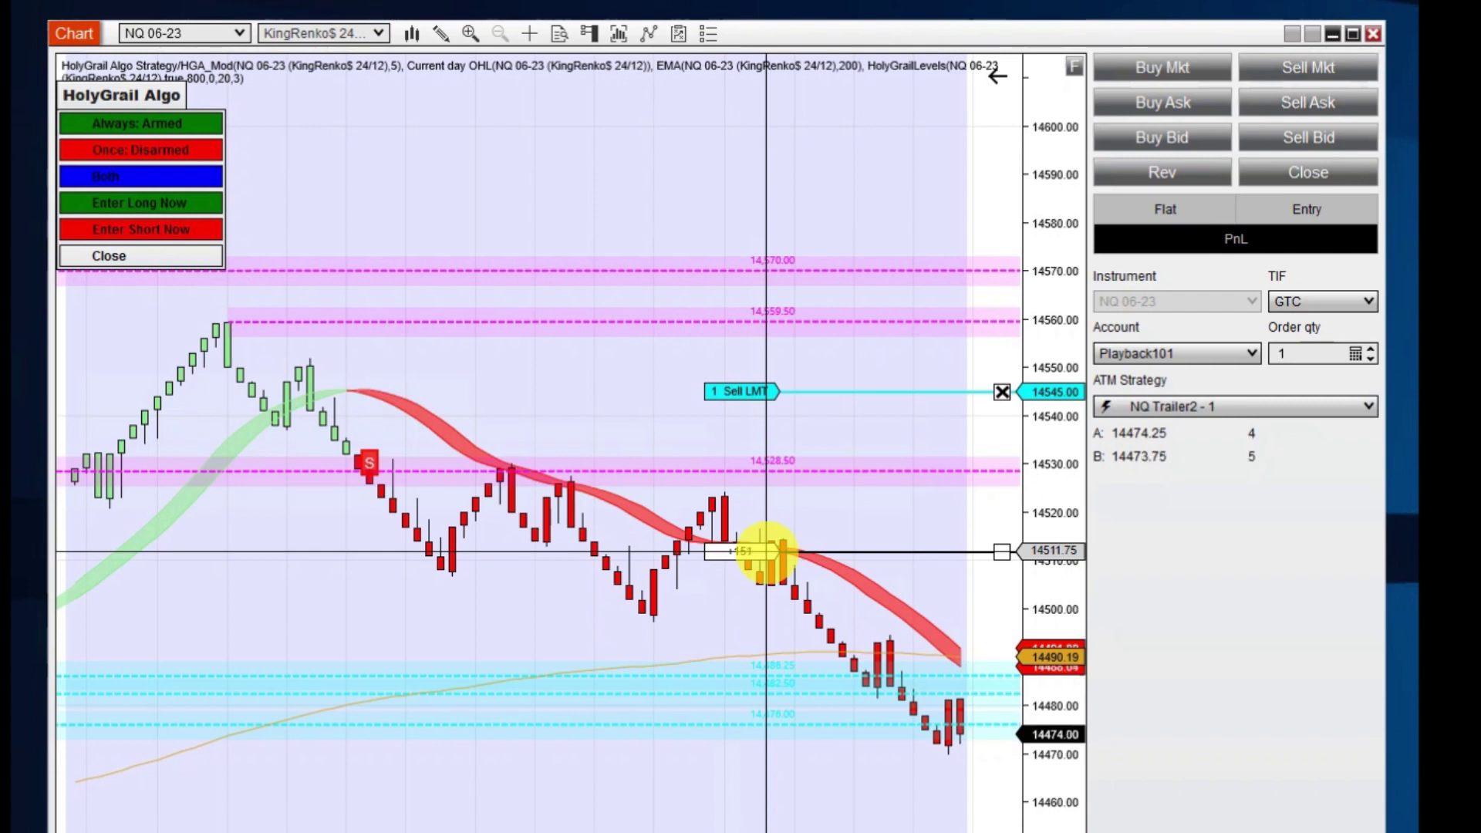
pyautogui.moveTo(766, 551); pyautogui.dragTo(866, 748)
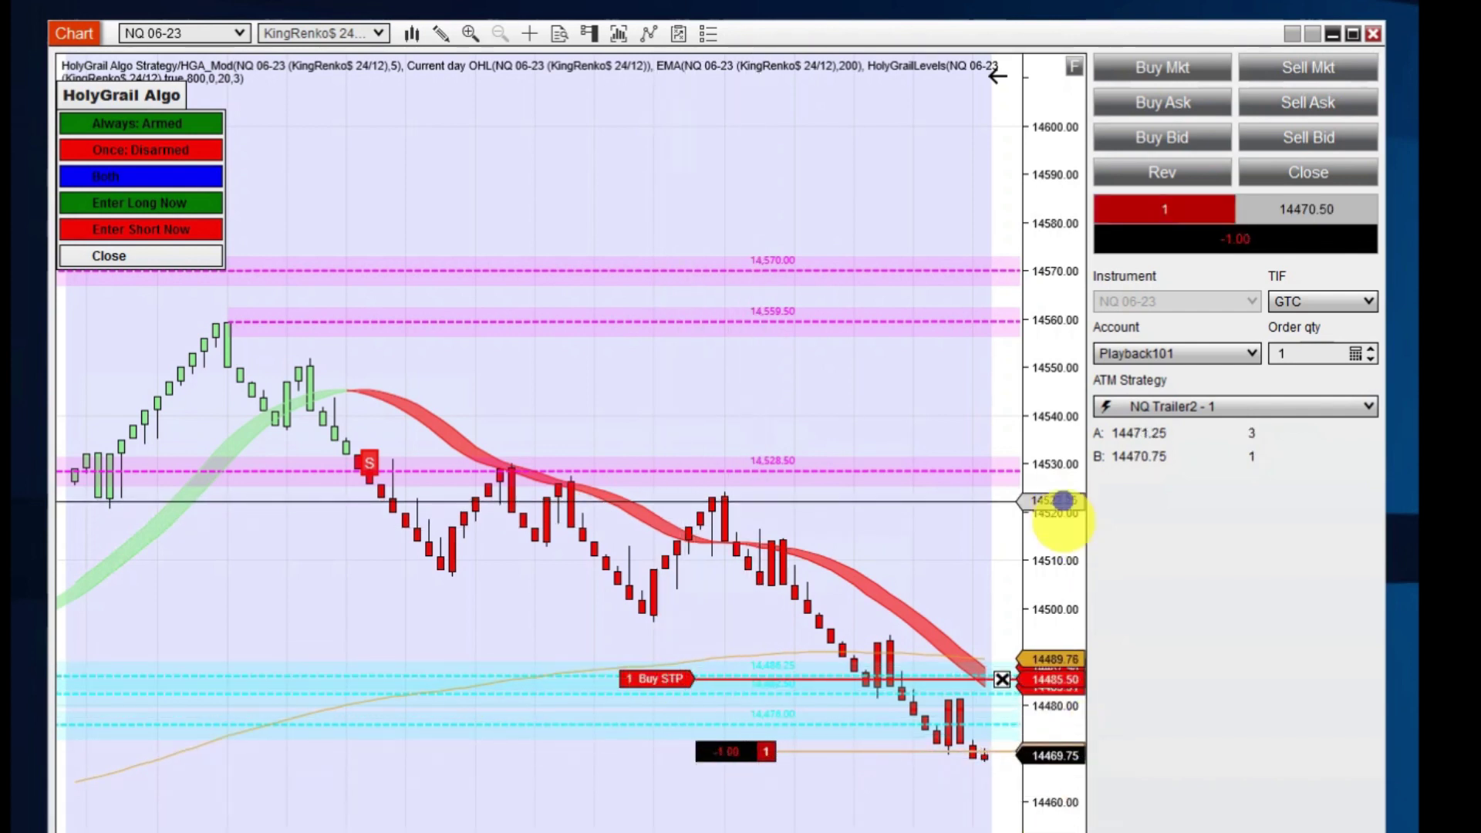
# - Move the short's profit target down to 14427.25 and let it run until the position closes
pyautogui.moveTo(1062, 523); pyautogui.dragTo(1044, 610)
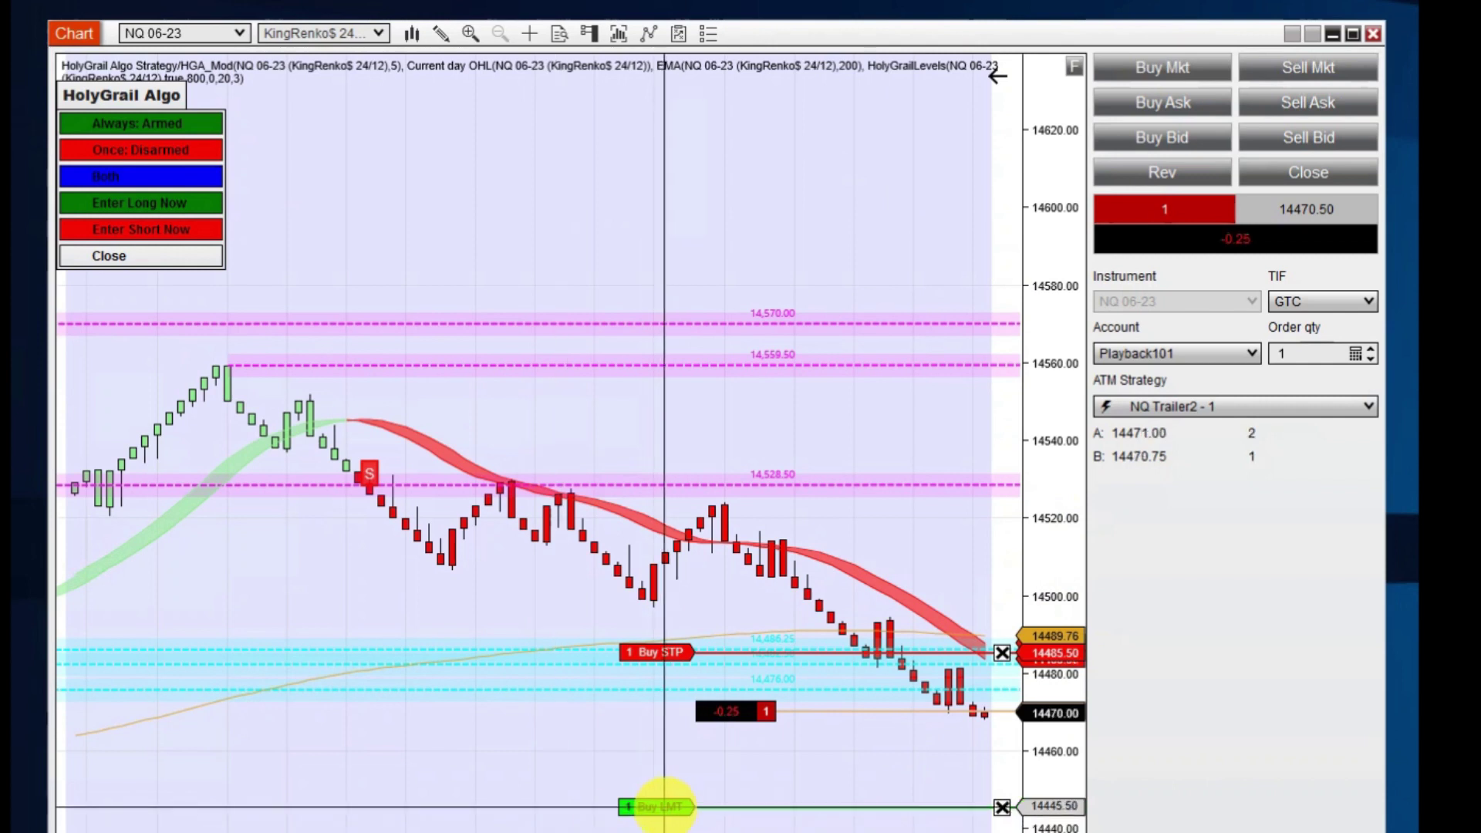
pyautogui.moveTo(661, 806); pyautogui.dragTo(664, 832)
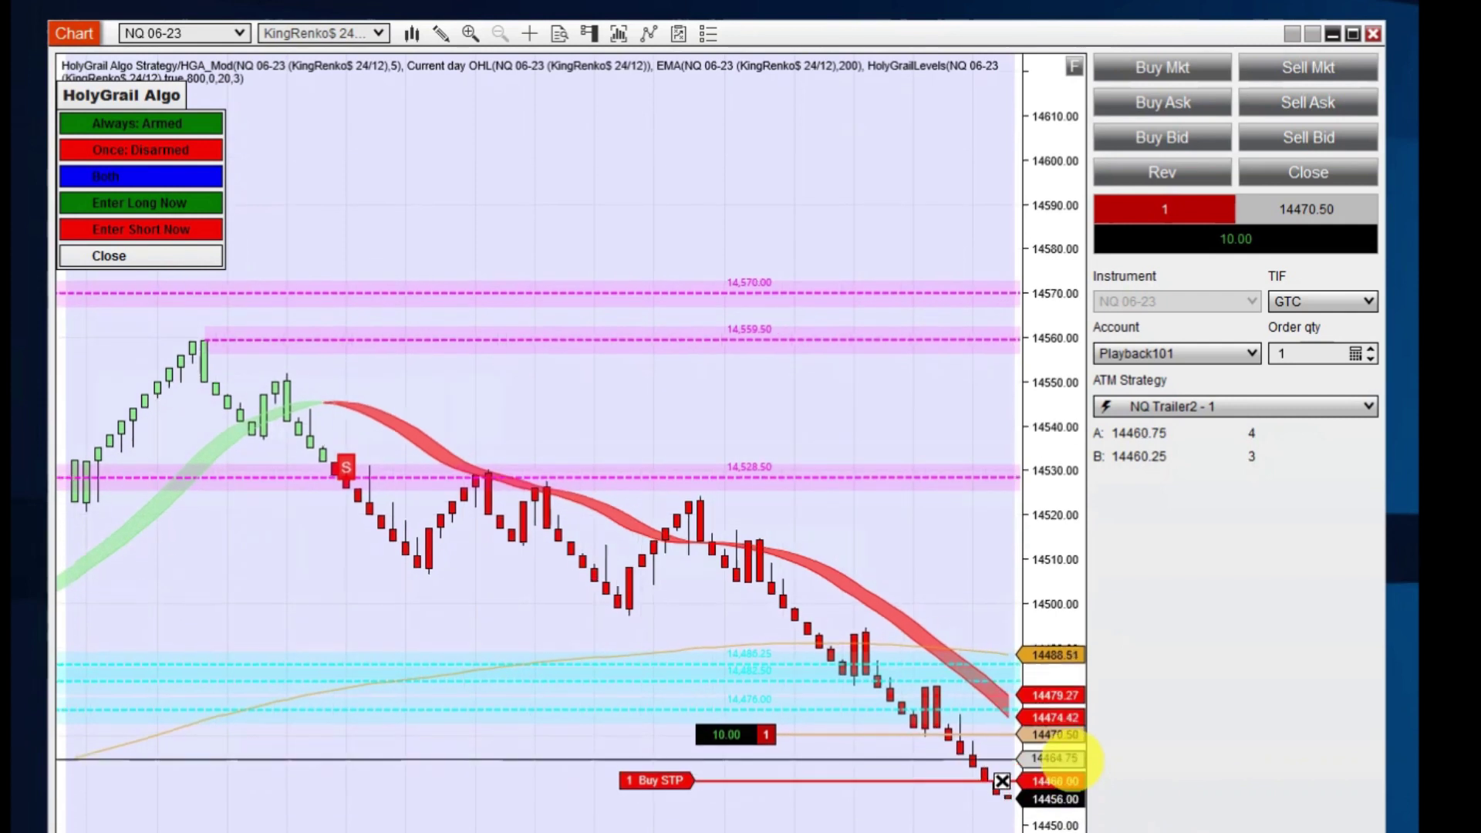
pyautogui.click(709, 748)
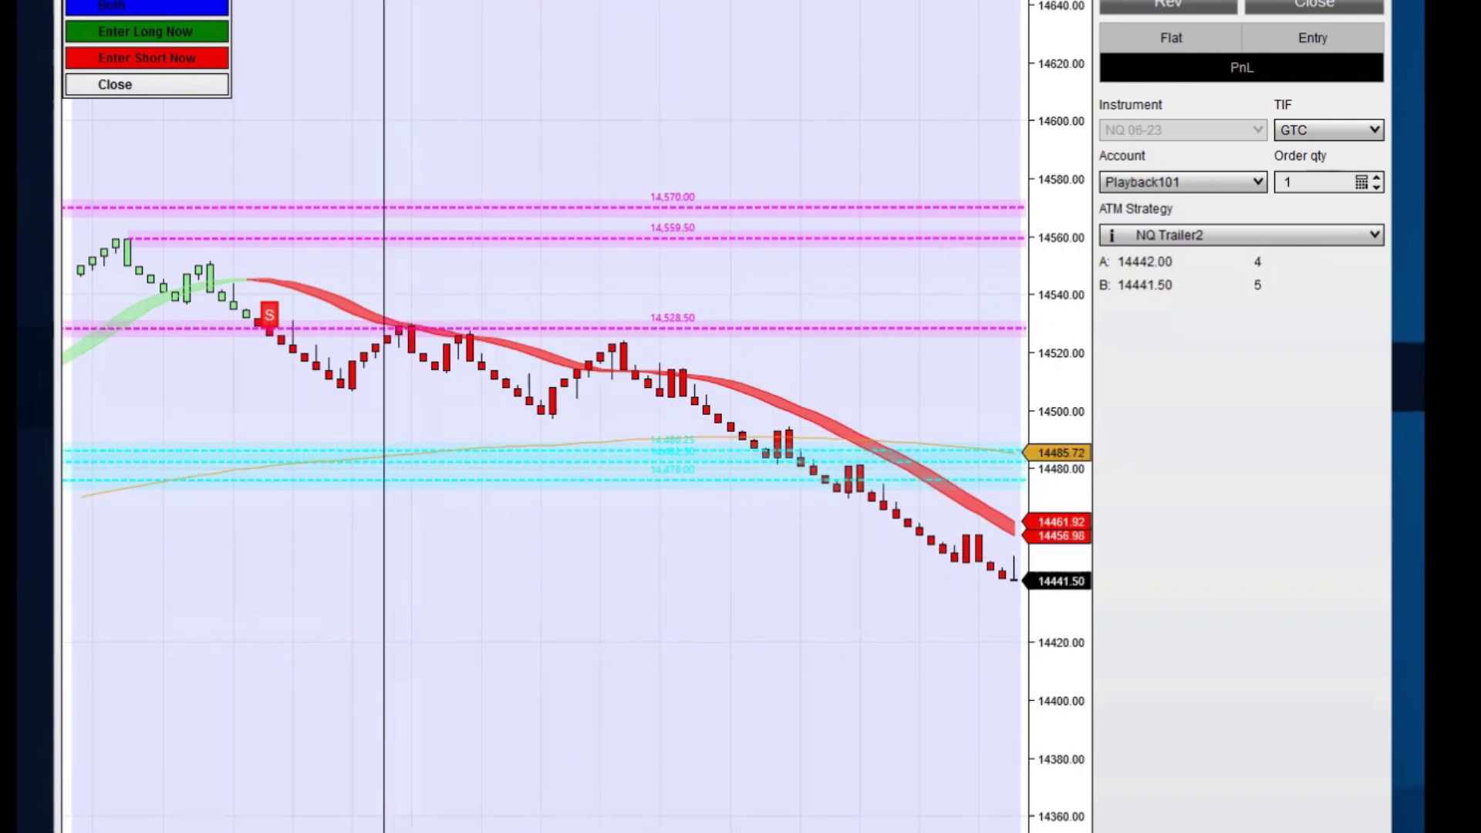
# - Zoom and rescale the NQ chart to review longer history against the support and resistance zones
pyautogui.scroll(-5, 540, 416)
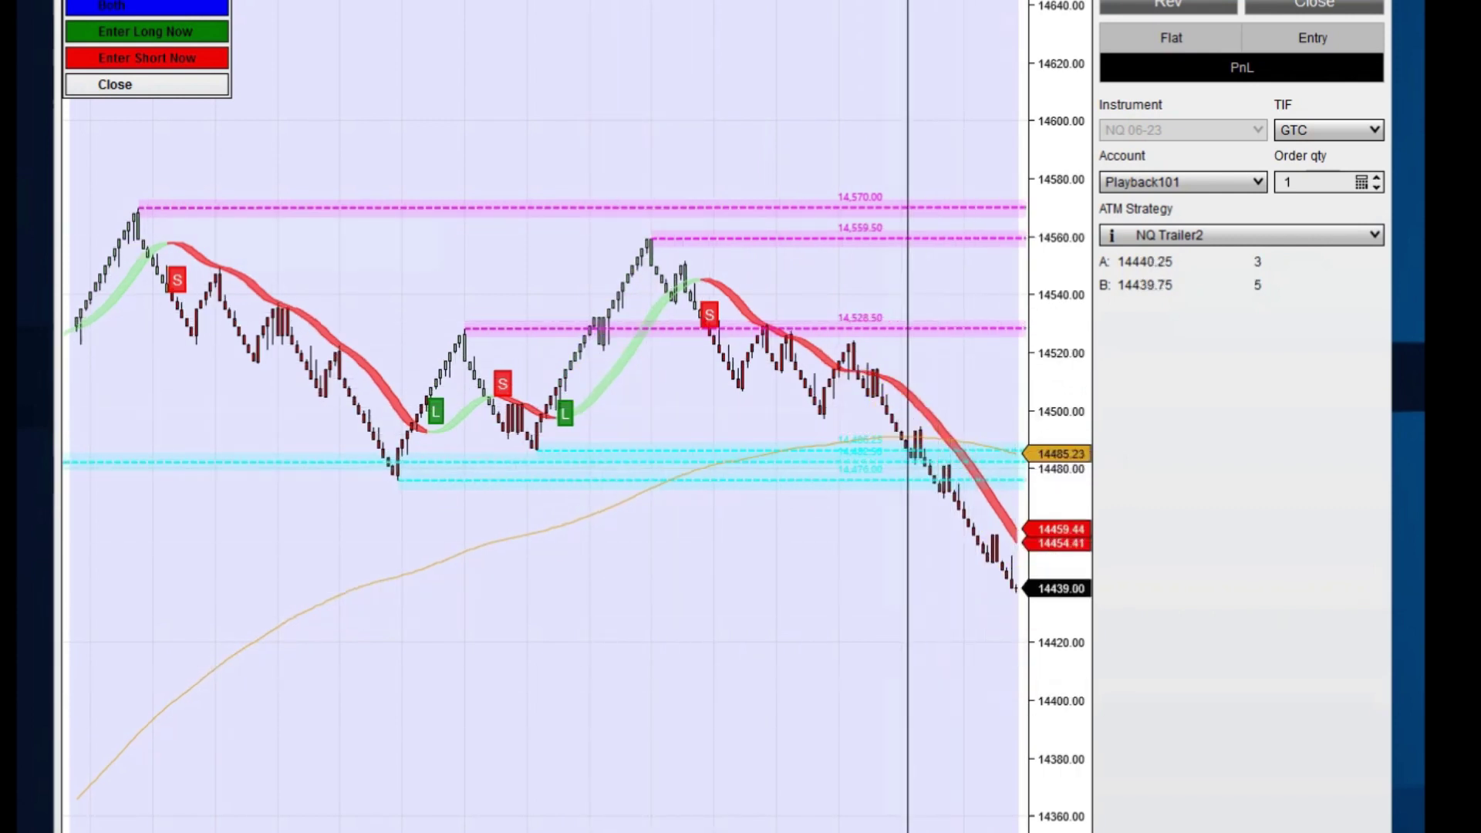
pyautogui.scroll(5, 865, 679)
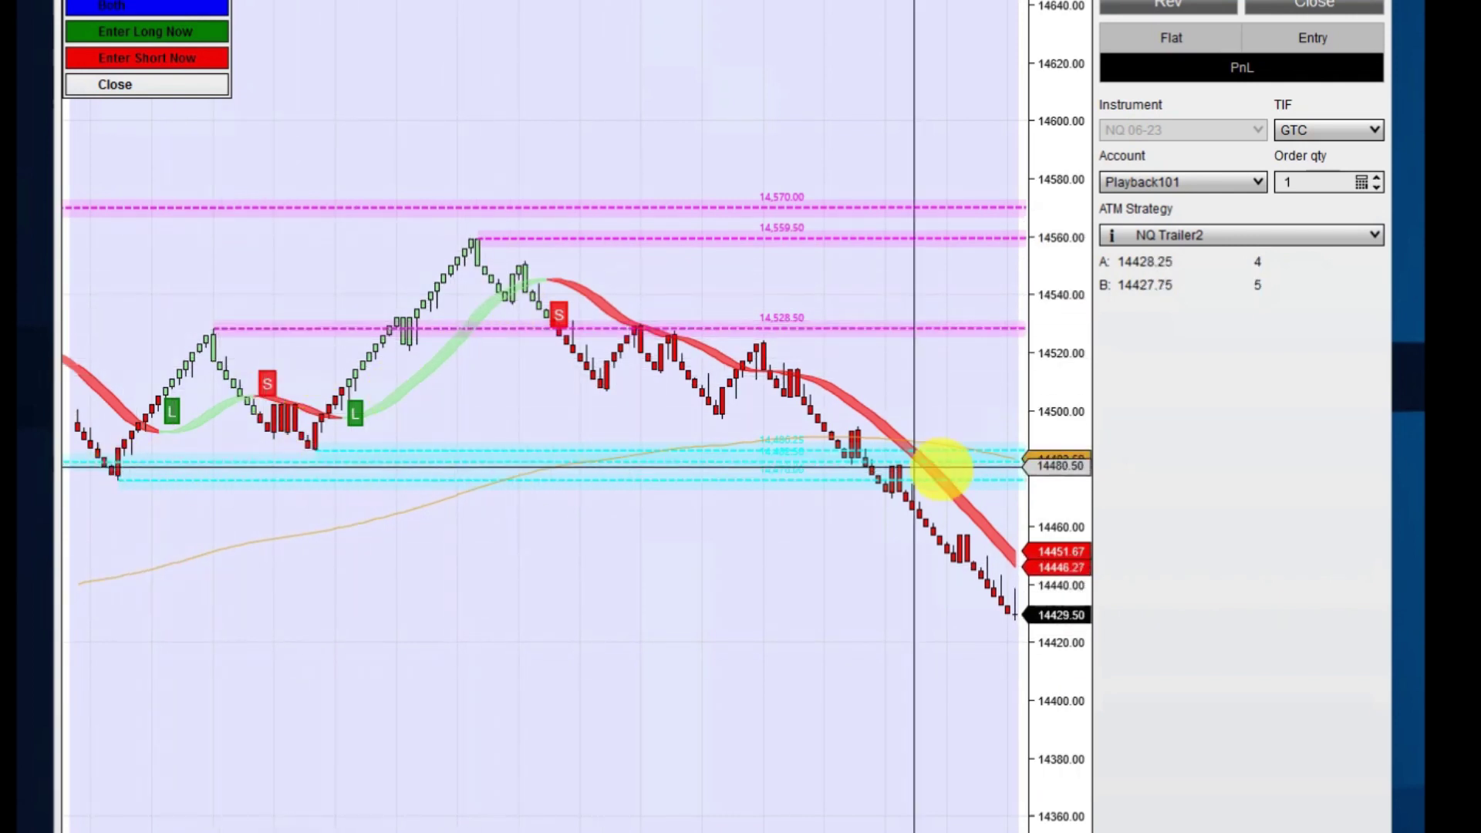
pyautogui.moveTo(1061, 502); pyautogui.dragTo(1028, 291)
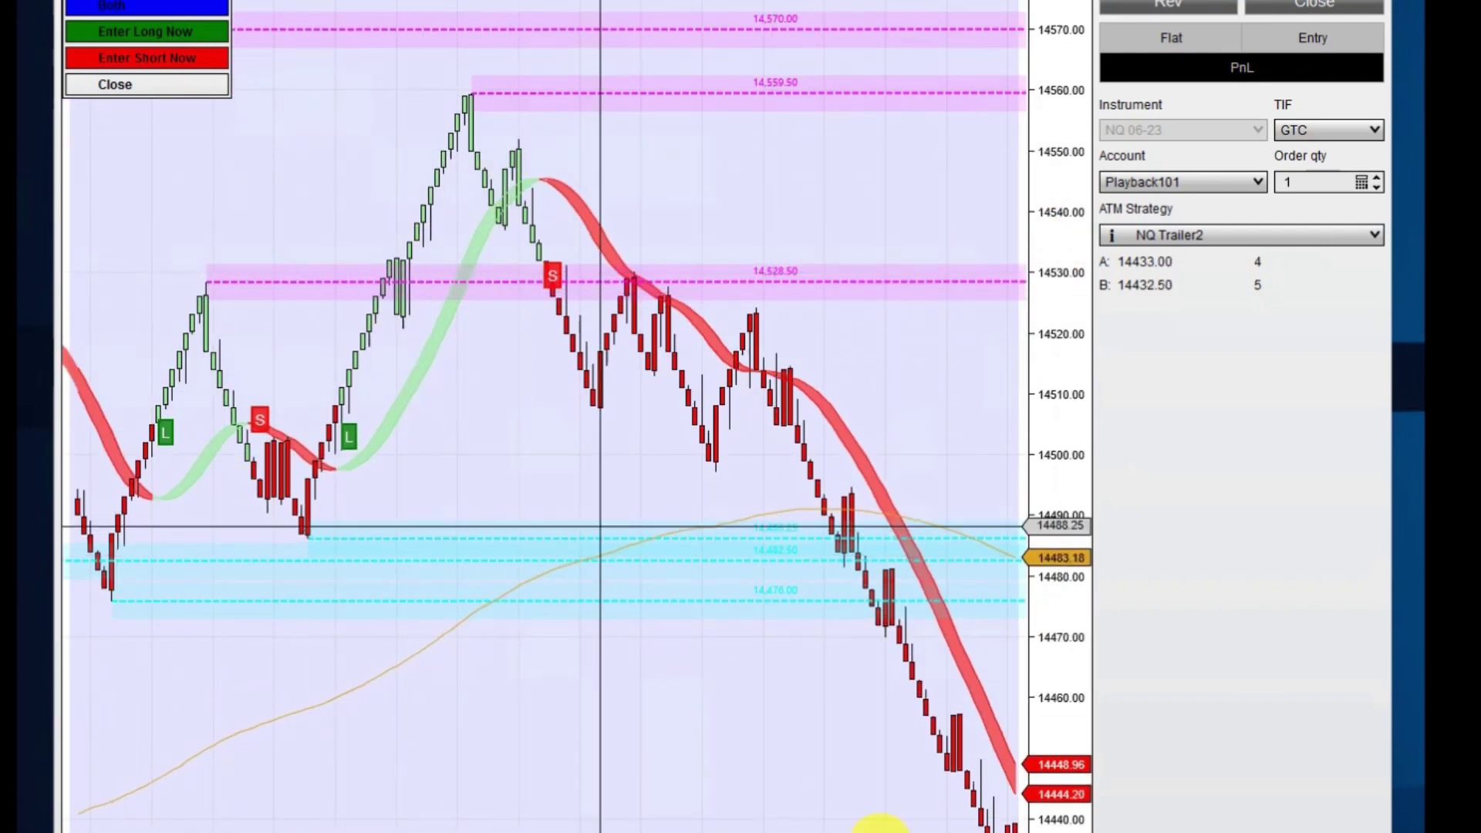
pyautogui.moveTo(1069, 370); pyautogui.dragTo(1072, 621)
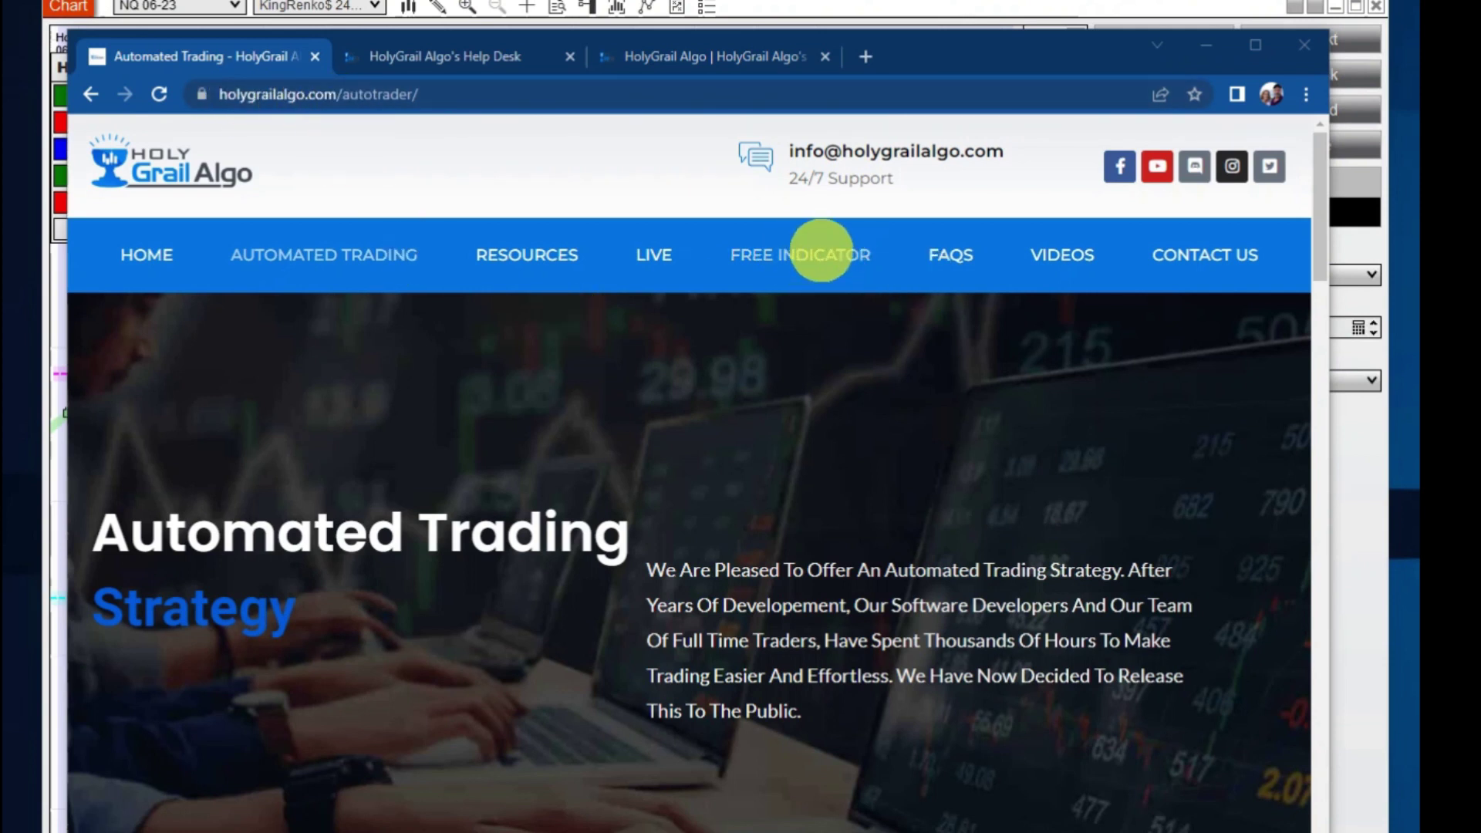
# - Open the FREE INDICATOR page and scroll down its download form to Submit and back
pyautogui.click(821, 251)
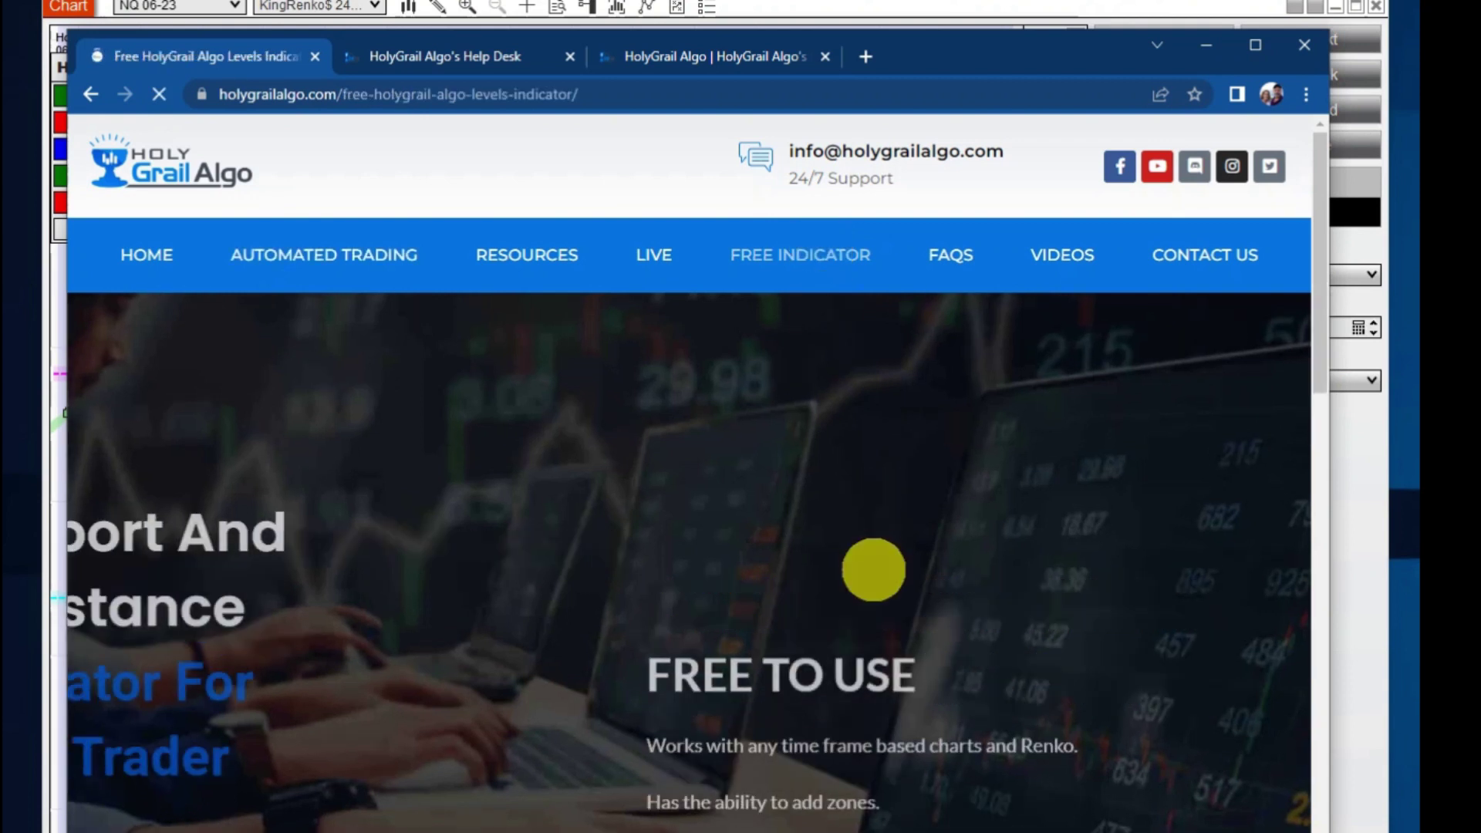
pyautogui.scroll(-15, 874, 571)
pyautogui.scroll(-10, 877, 571)
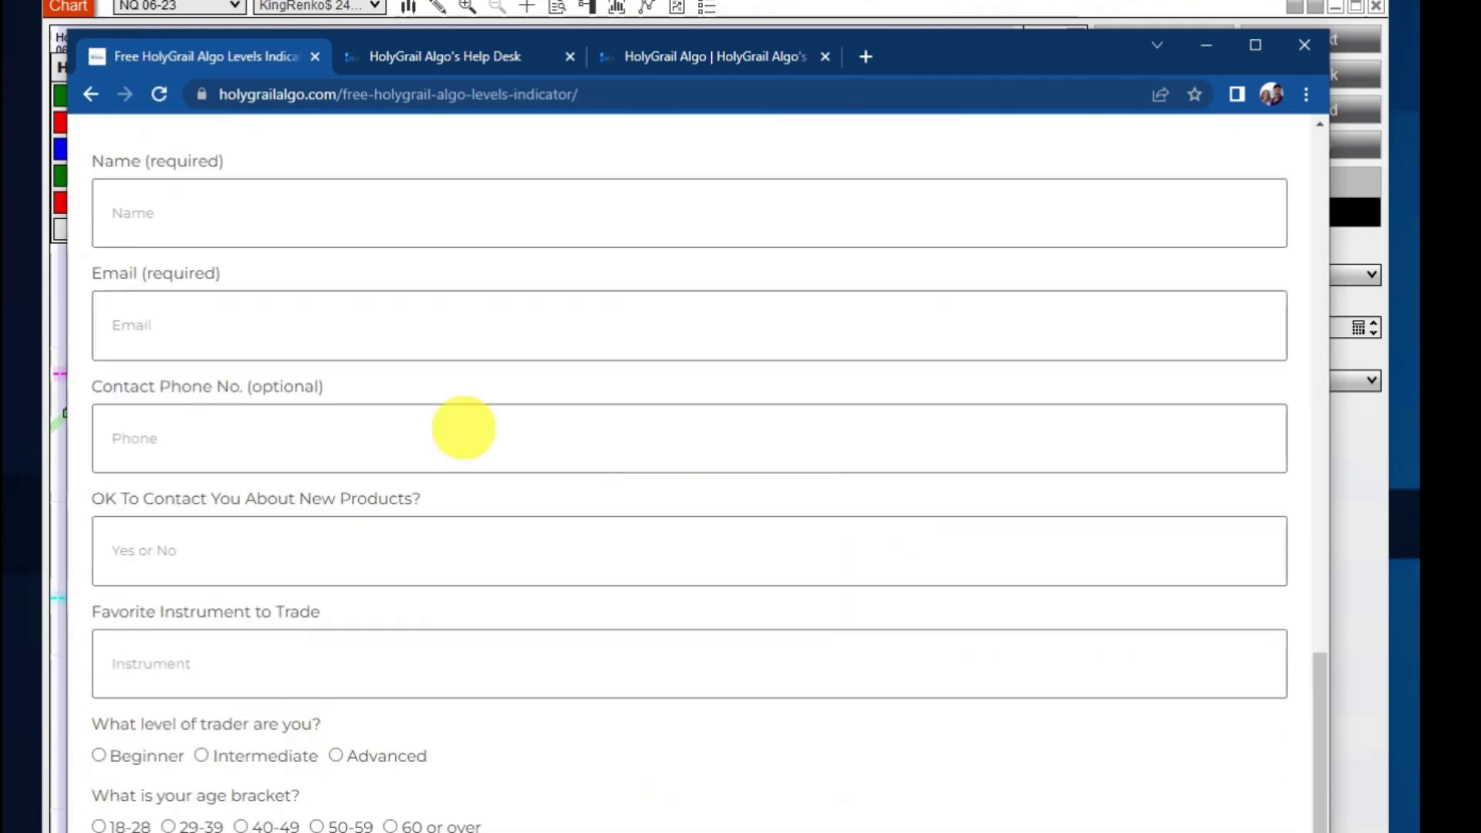
pyautogui.scroll(-3, 784, 721)
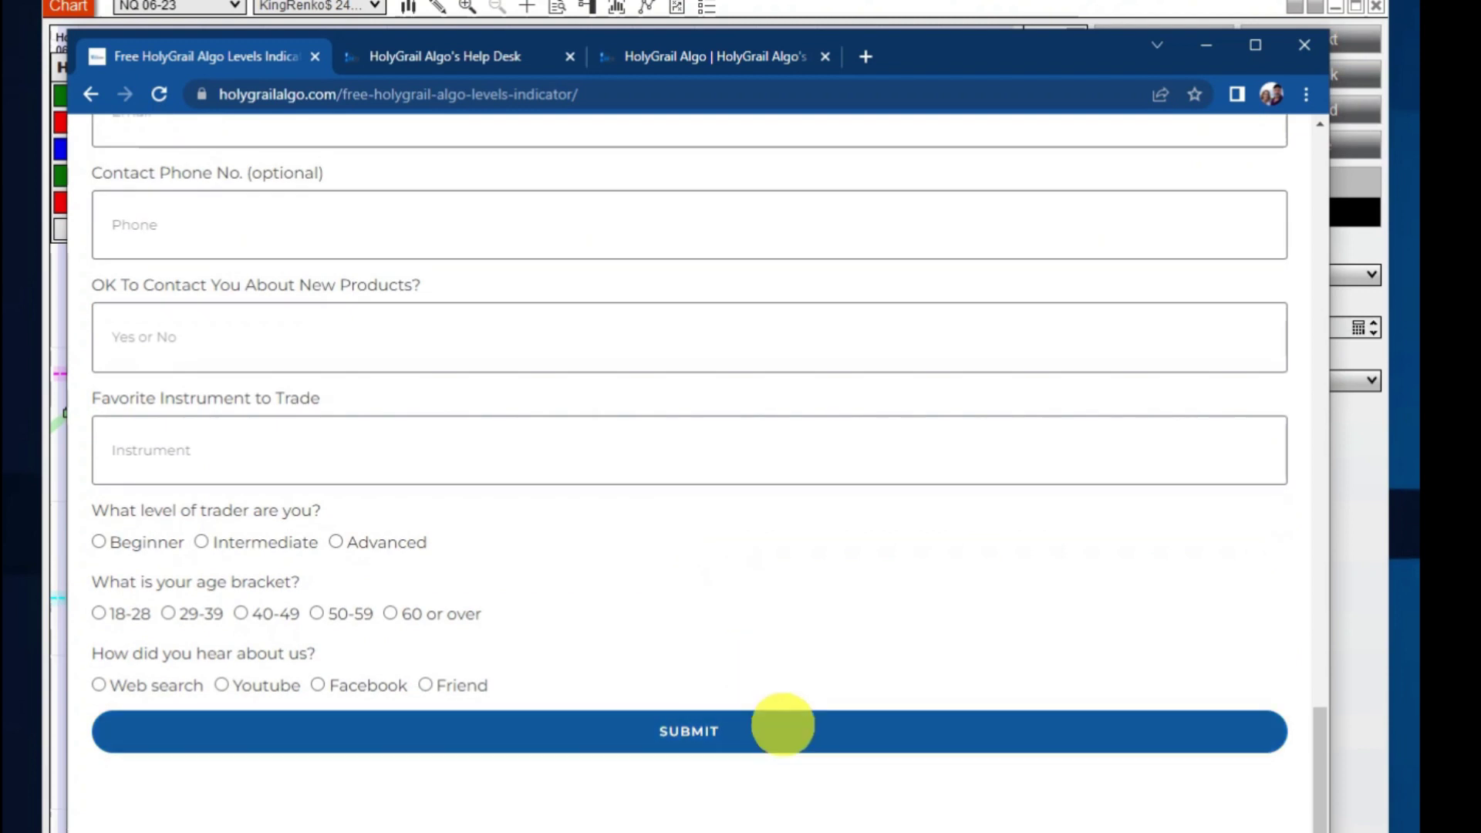
pyautogui.scroll(8, 846, 614)
pyautogui.scroll(20, 846, 615)
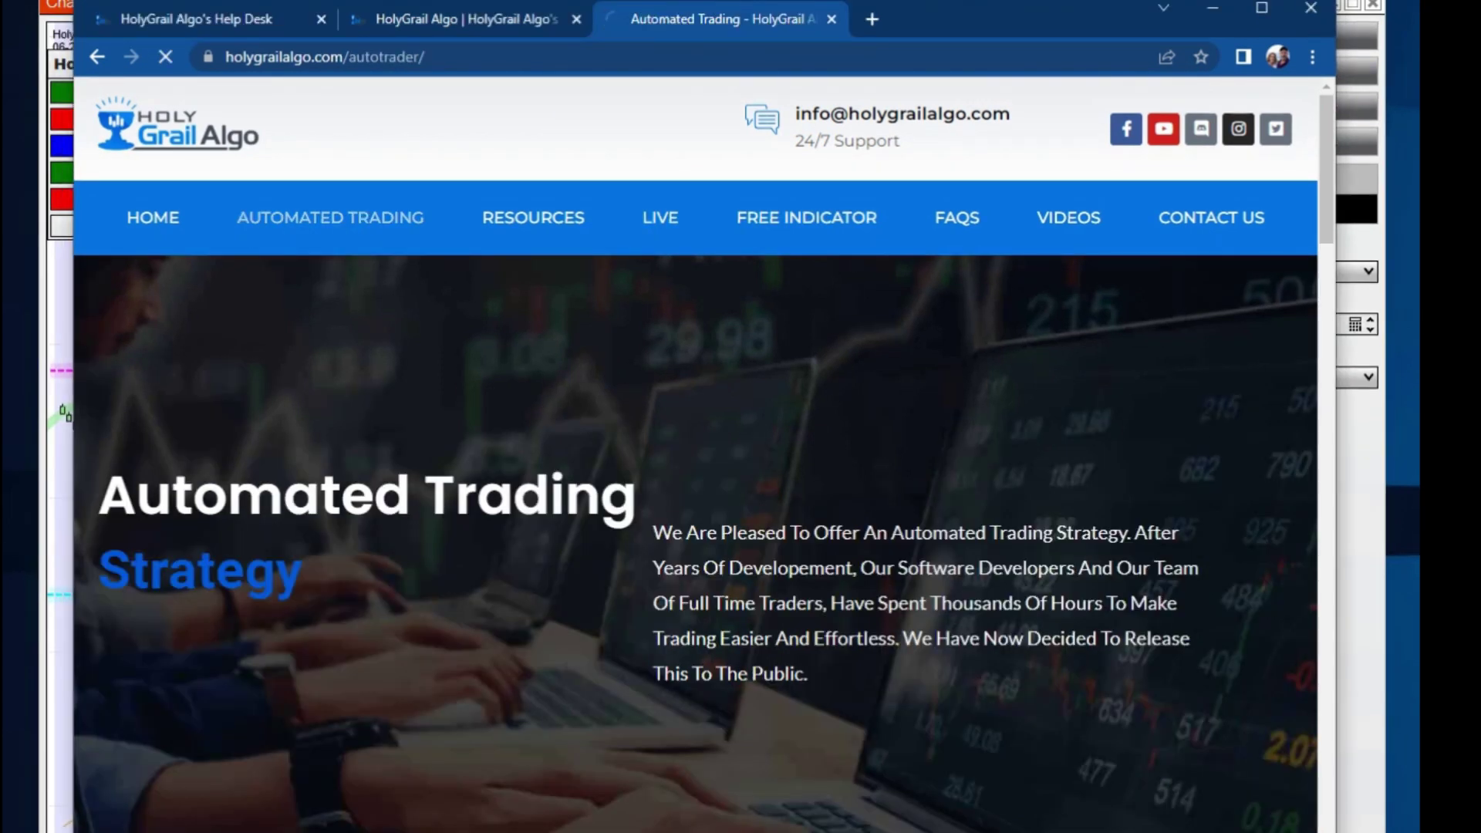
# - Scroll the Live-Demo page down to the Zoom logo and back up
pyautogui.scroll(-4, 694, 455)
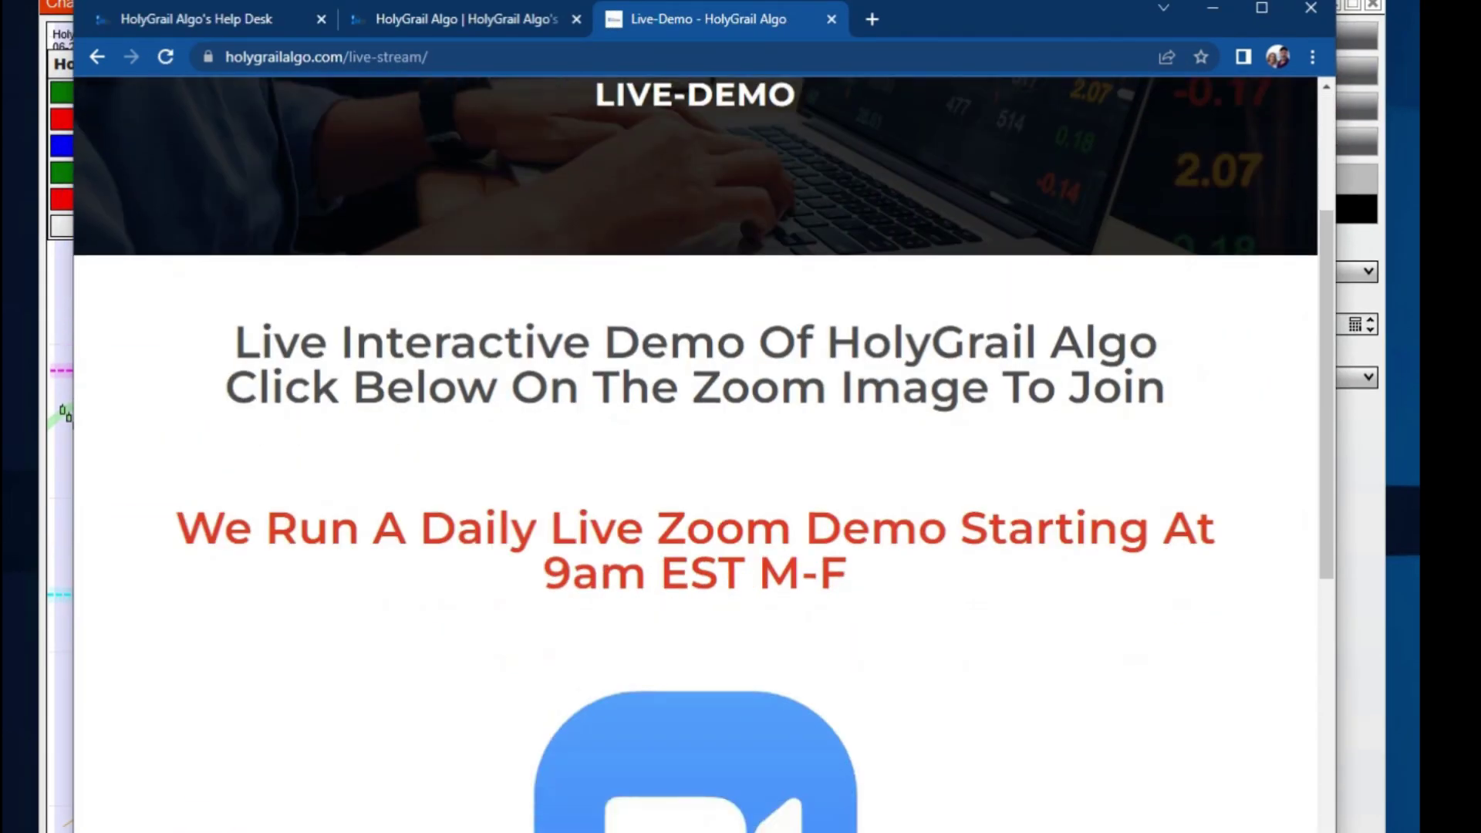
pyautogui.scroll(4, 694, 455)
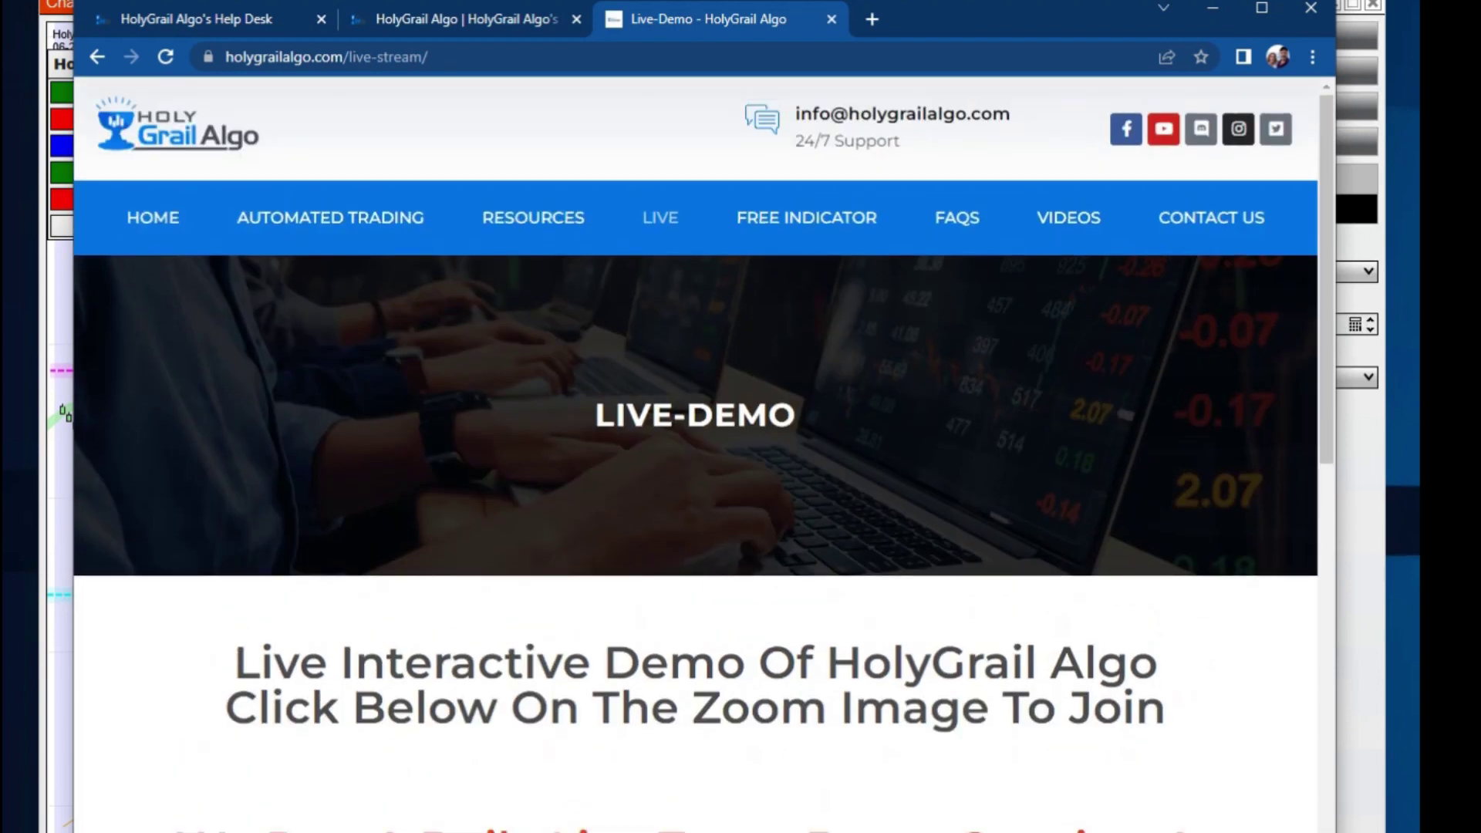